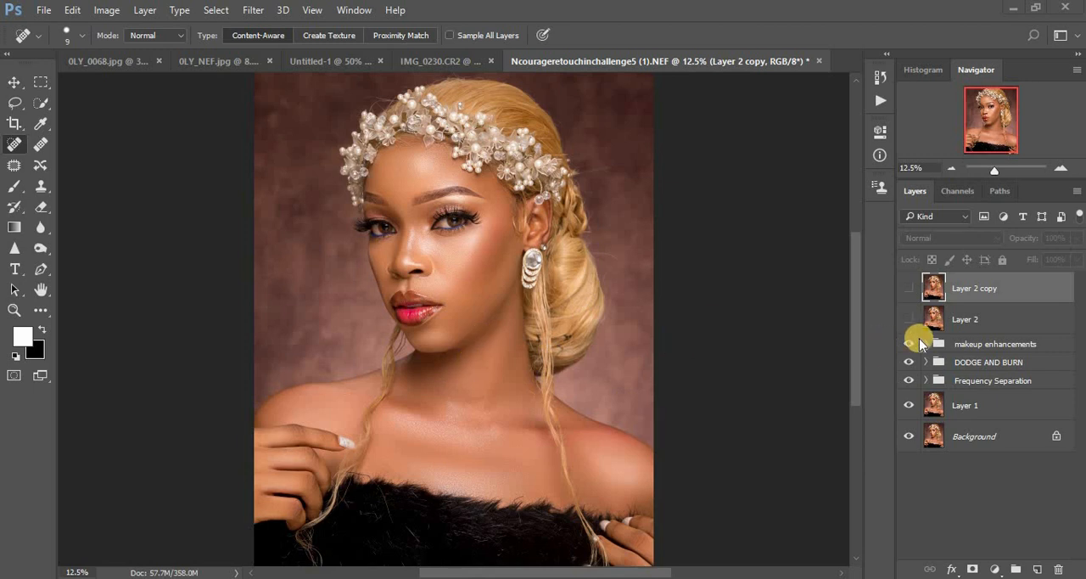
# Step: Hide Layer 2 copy, Layer 2 and the makeup enhancements, DODGE AND BURN and Frequency Separation groups to view the unretouched portrait
pyautogui.click(909, 322)
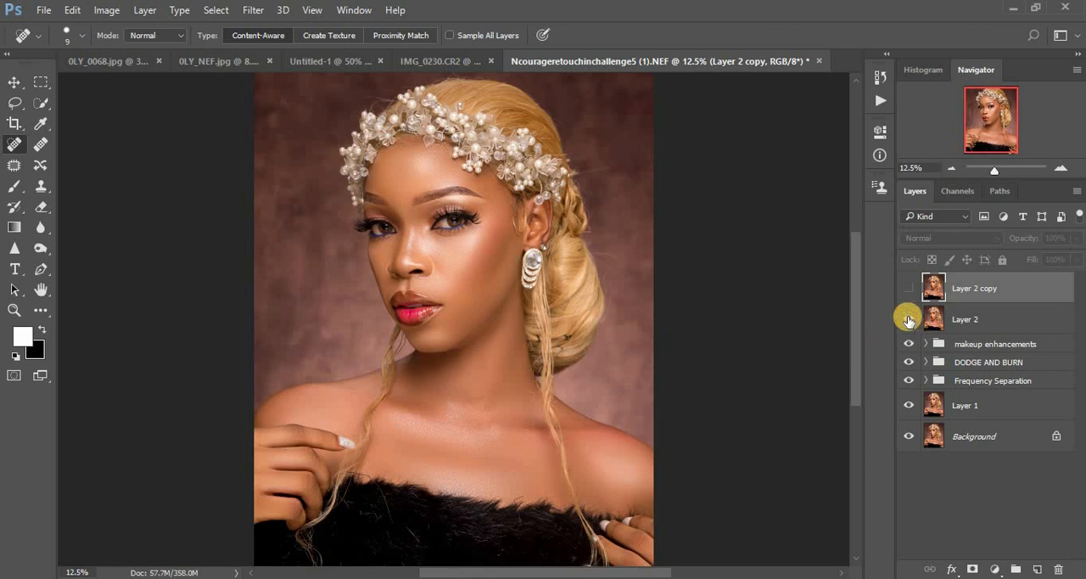
pyautogui.click(908, 291)
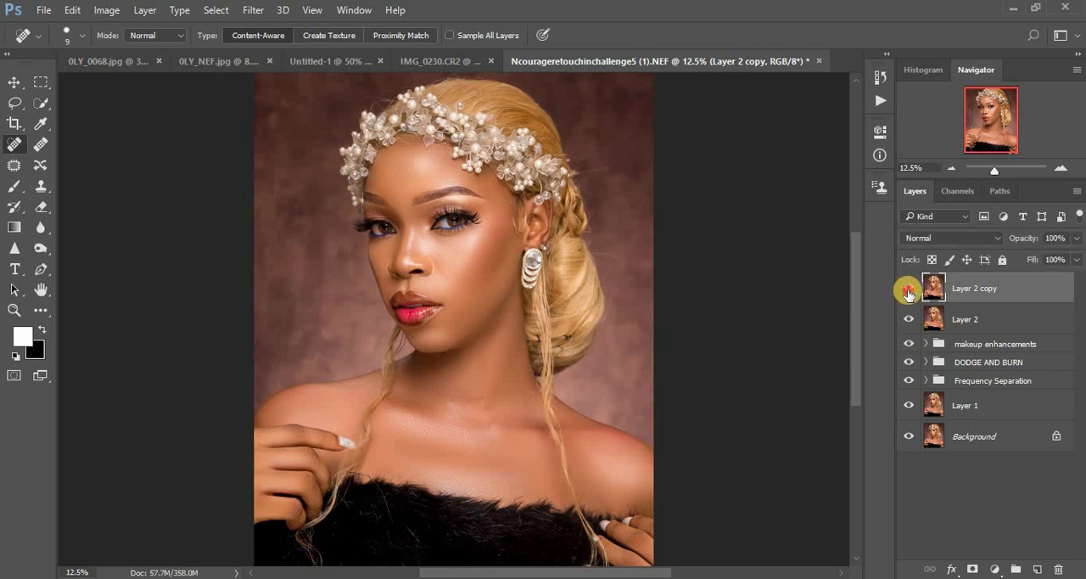
pyautogui.click(907, 319)
pyautogui.click(909, 345)
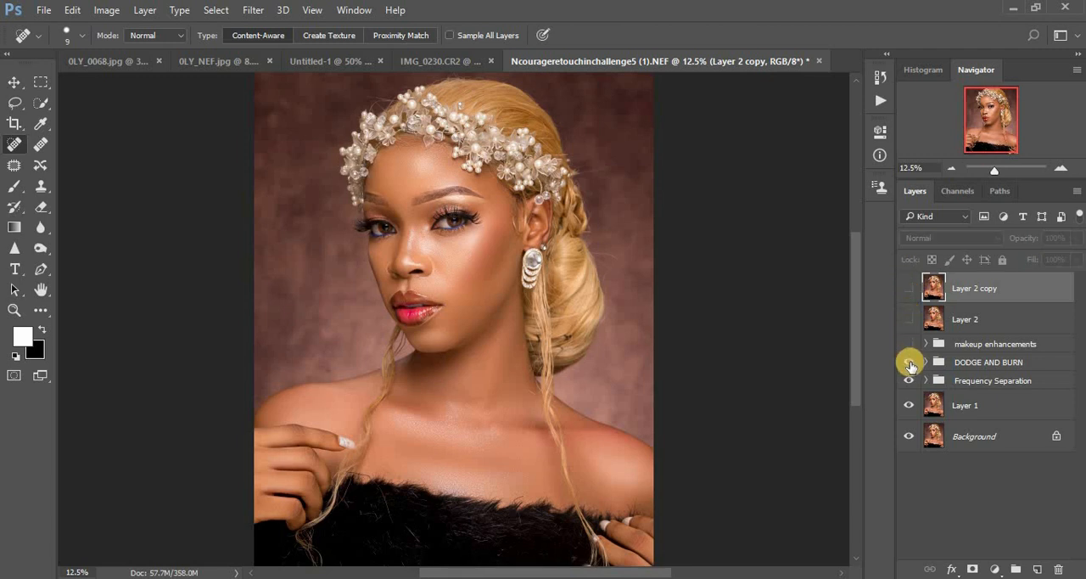
pyautogui.click(910, 363)
pyautogui.click(909, 378)
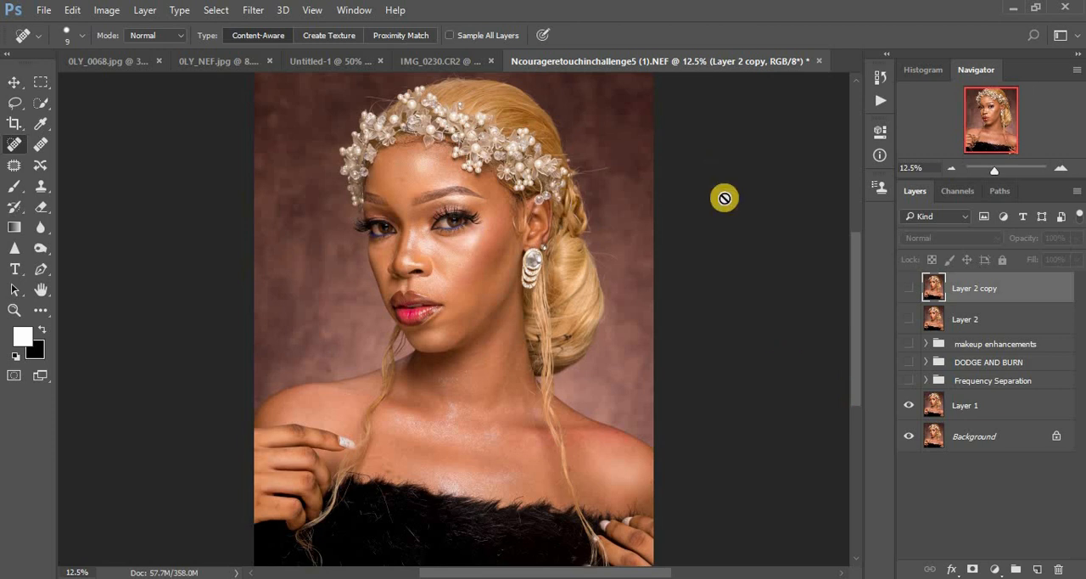
pyautogui.click(905, 402)
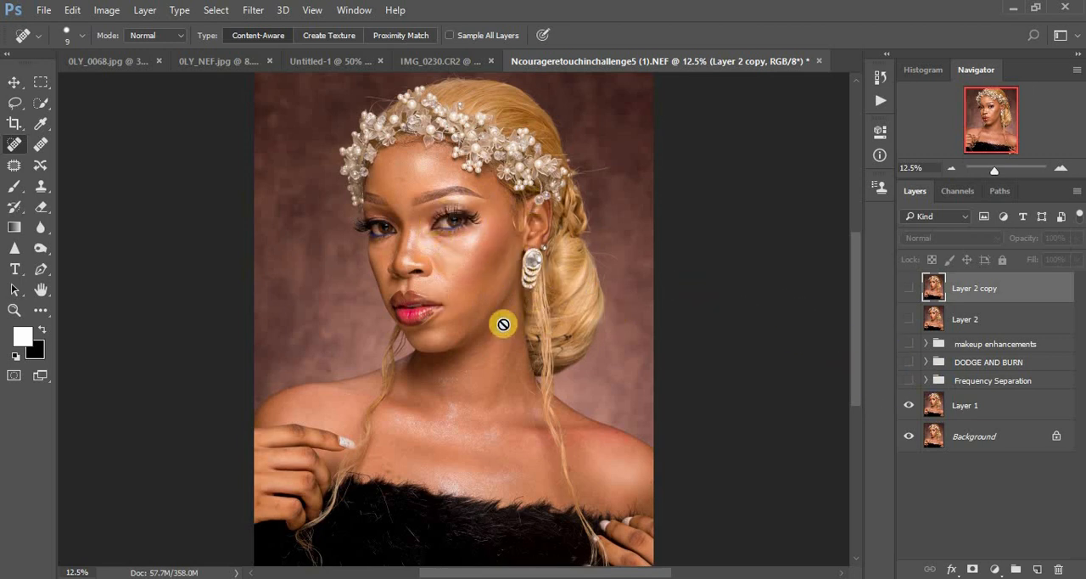
# Step: Show the Frequency Separation, DODGE AND BURN and makeup enhancements groups one by one, toggling the last two to compare their effect
pyautogui.click(909, 381)
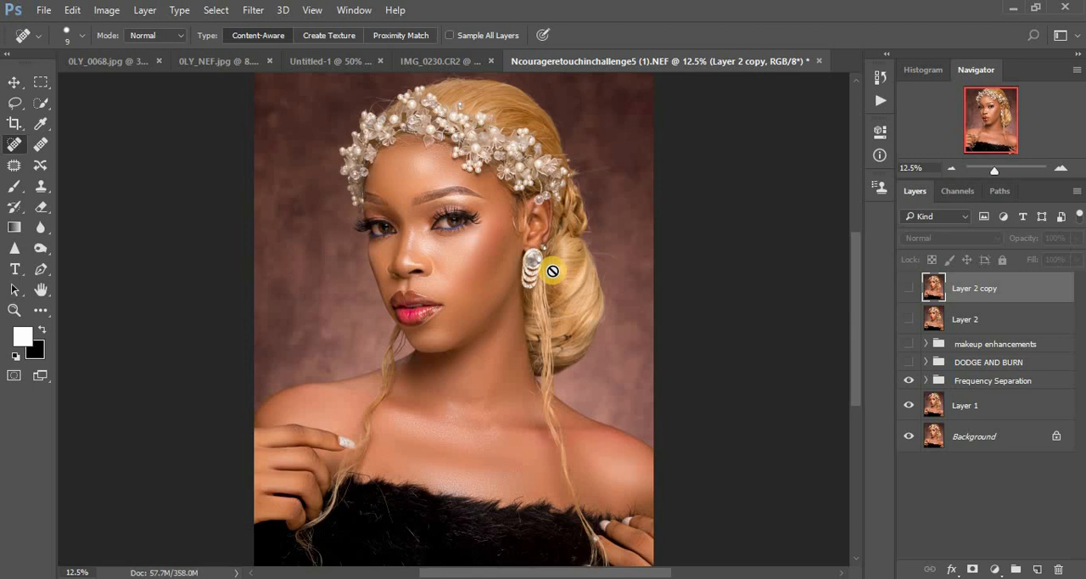
pyautogui.click(910, 362)
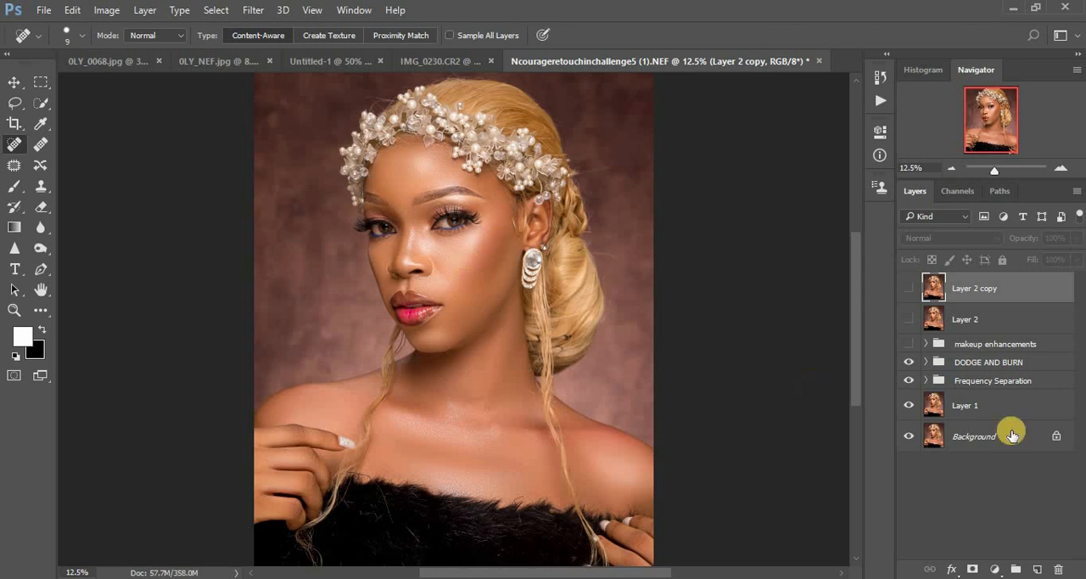
pyautogui.click(908, 361)
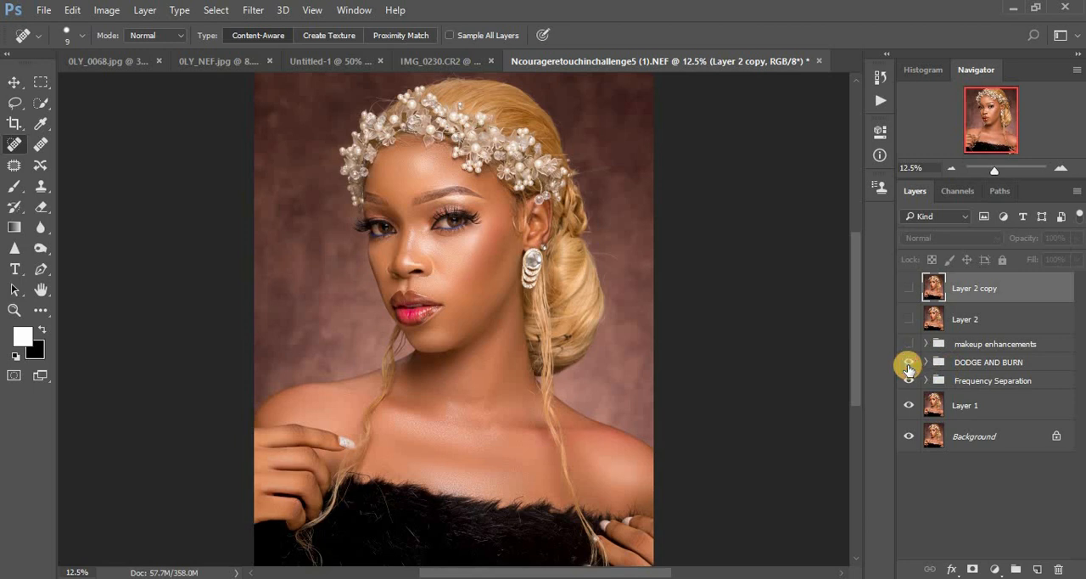
pyautogui.click(908, 363)
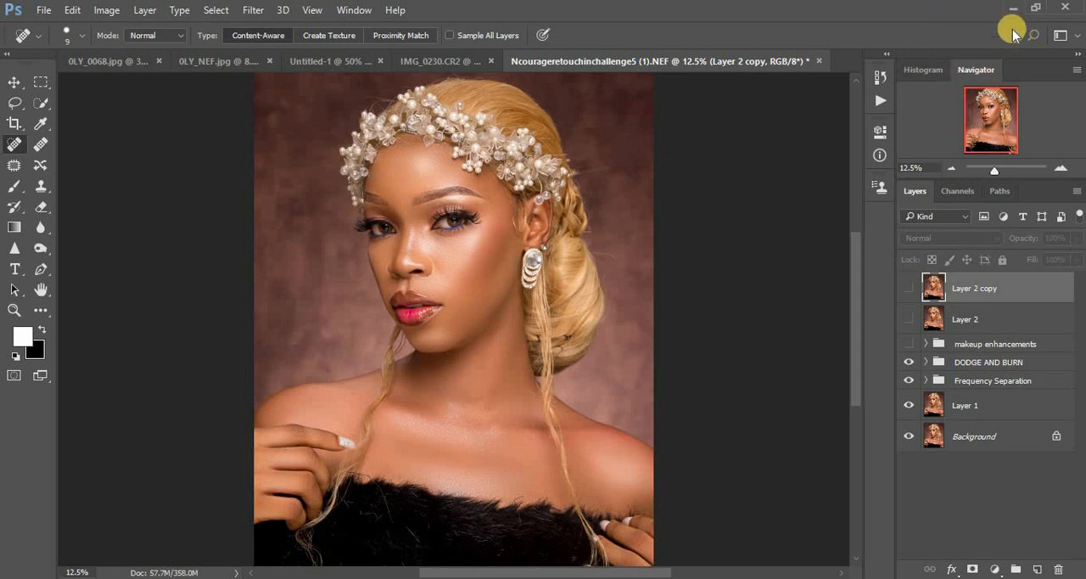
pyautogui.click(907, 348)
pyautogui.click(912, 346)
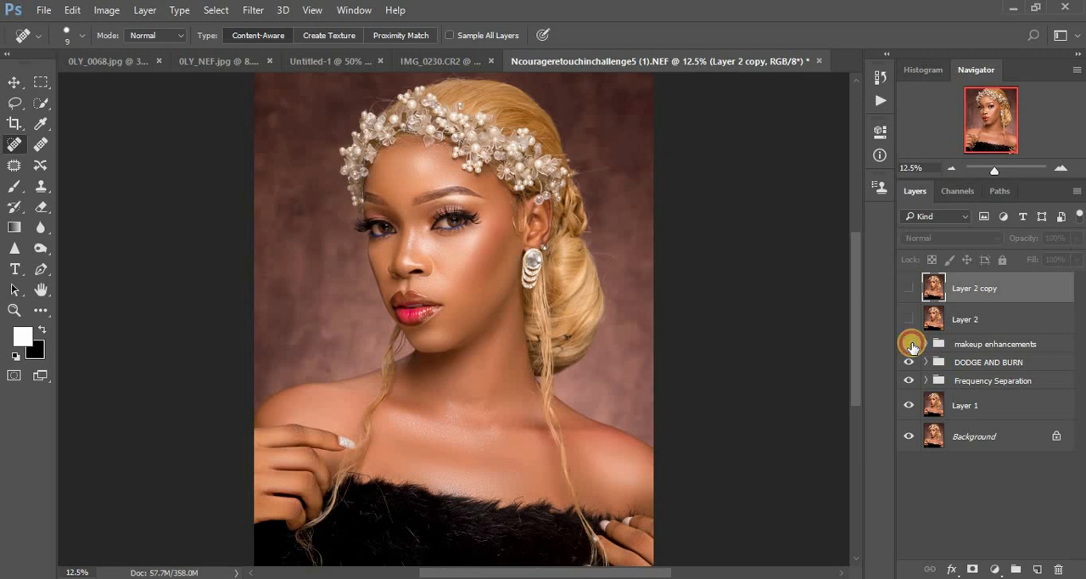
pyautogui.click(912, 345)
pyautogui.click(912, 345)
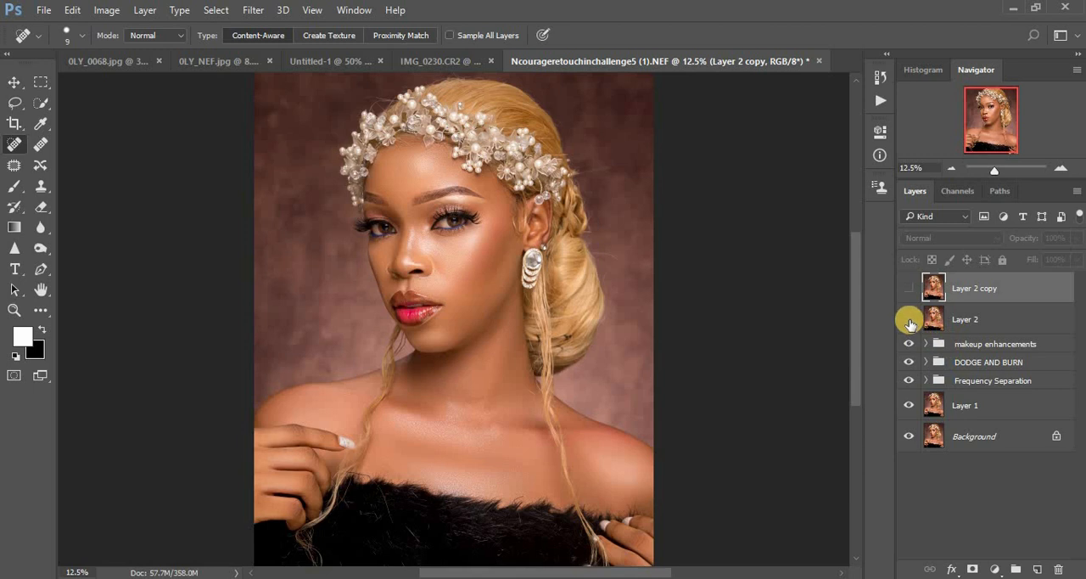
# Step: Make Layer 2 and Layer 2 copy visible, toggling Layer 2 copy to compare the portrait with and without it
pyautogui.click(908, 320)
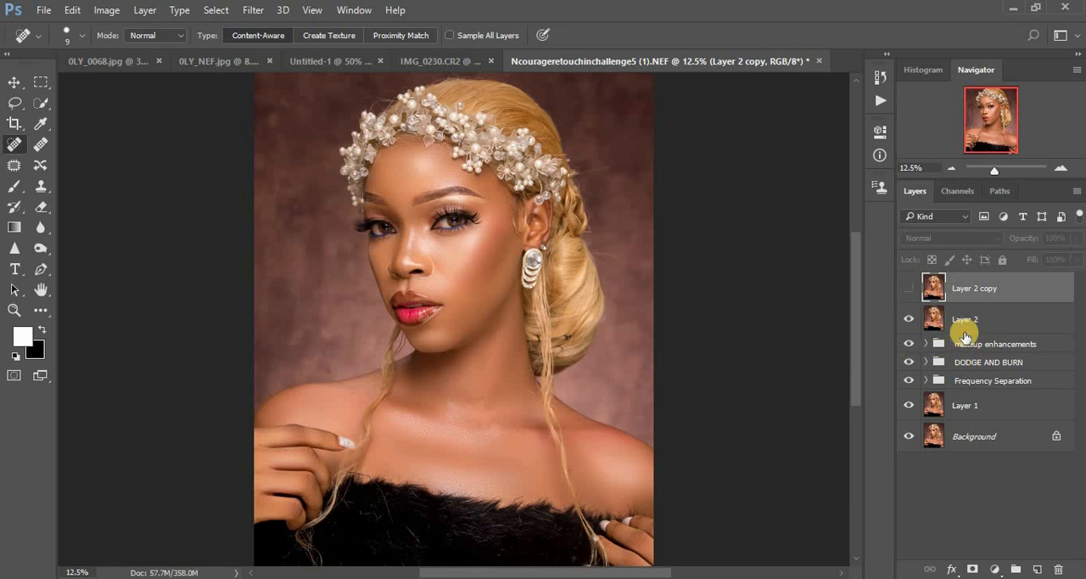
pyautogui.click(911, 292)
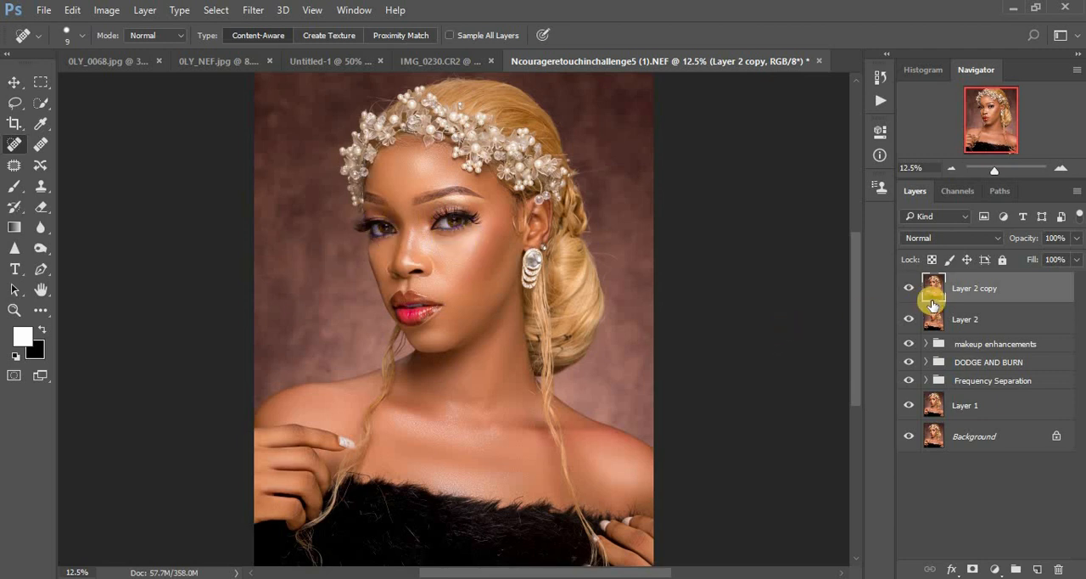
pyautogui.click(910, 288)
pyautogui.click(909, 288)
pyautogui.click(909, 288)
pyautogui.click(910, 288)
pyautogui.click(910, 287)
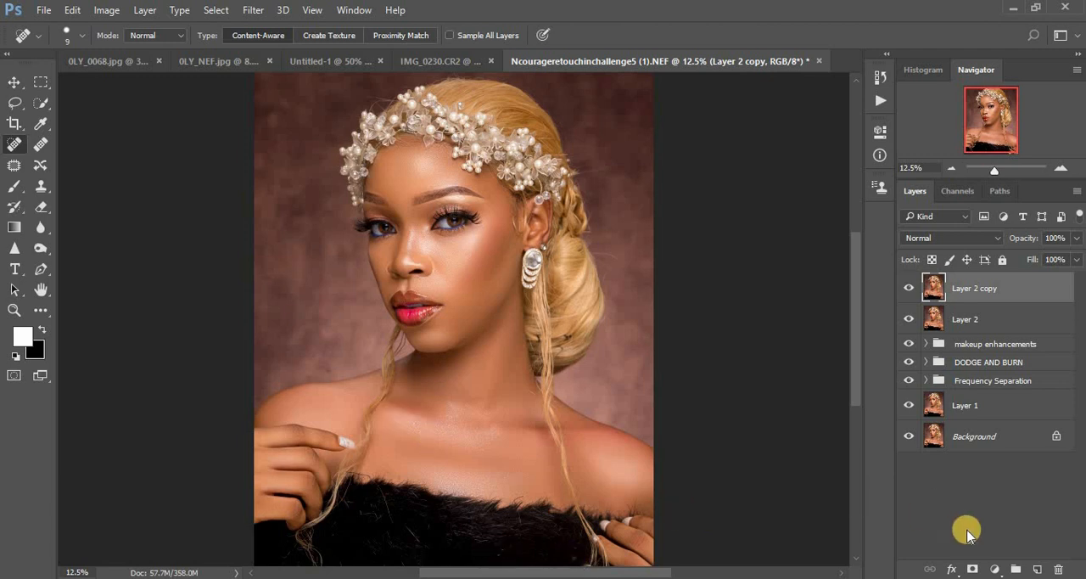
# Step: Add a Selective Color adjustment layer above Layer 2 copy and set Reds to Cyan -18, Yellow +13 and Black +2
pyautogui.click(992, 567)
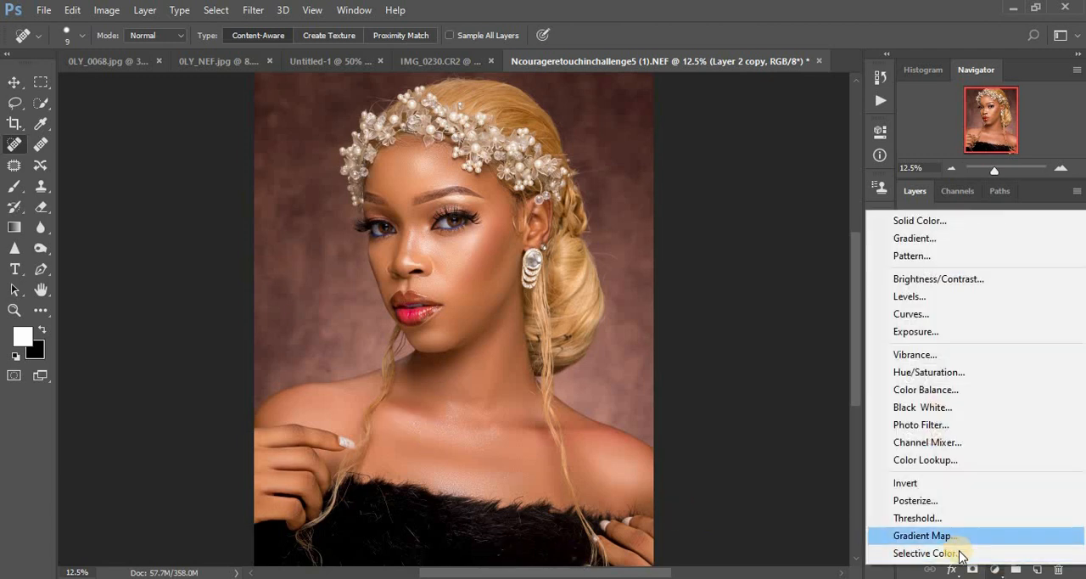
pyautogui.click(960, 554)
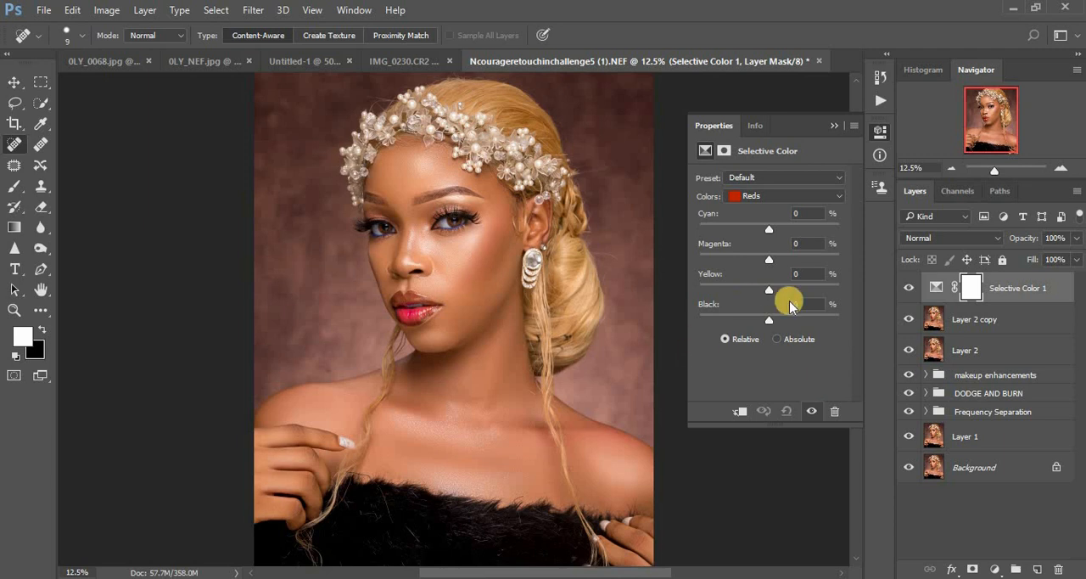
pyautogui.moveTo(768, 230); pyautogui.dragTo(756, 229)
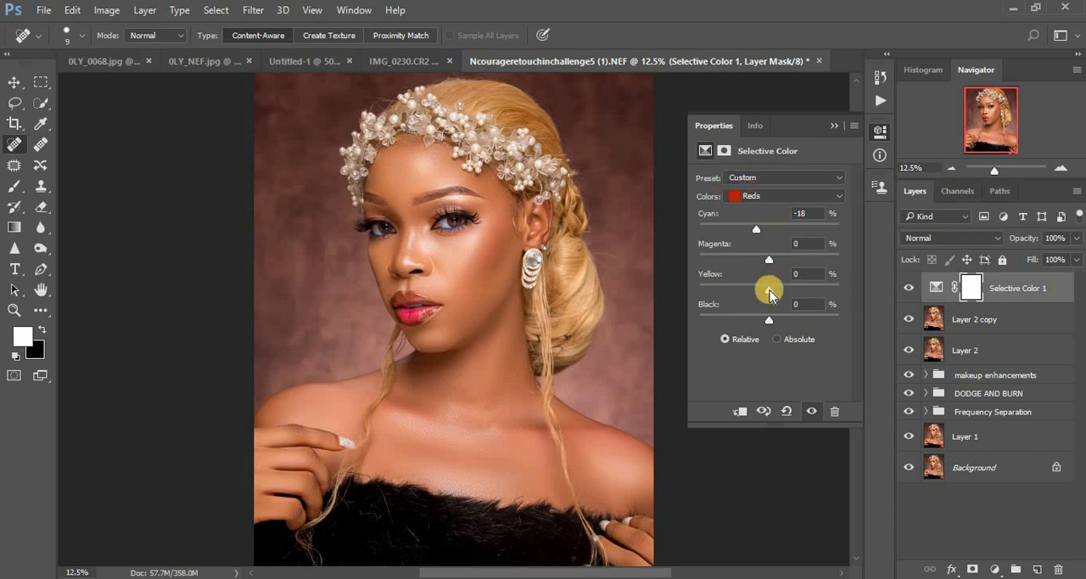
pyautogui.moveTo(770, 291); pyautogui.dragTo(777, 291)
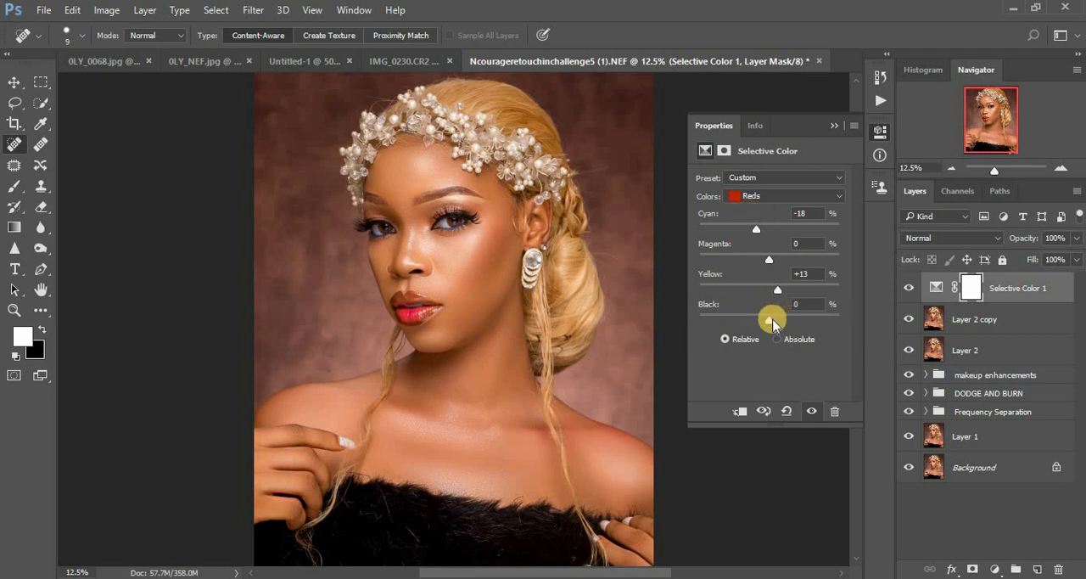
pyautogui.moveTo(770, 321); pyautogui.dragTo(771, 321)
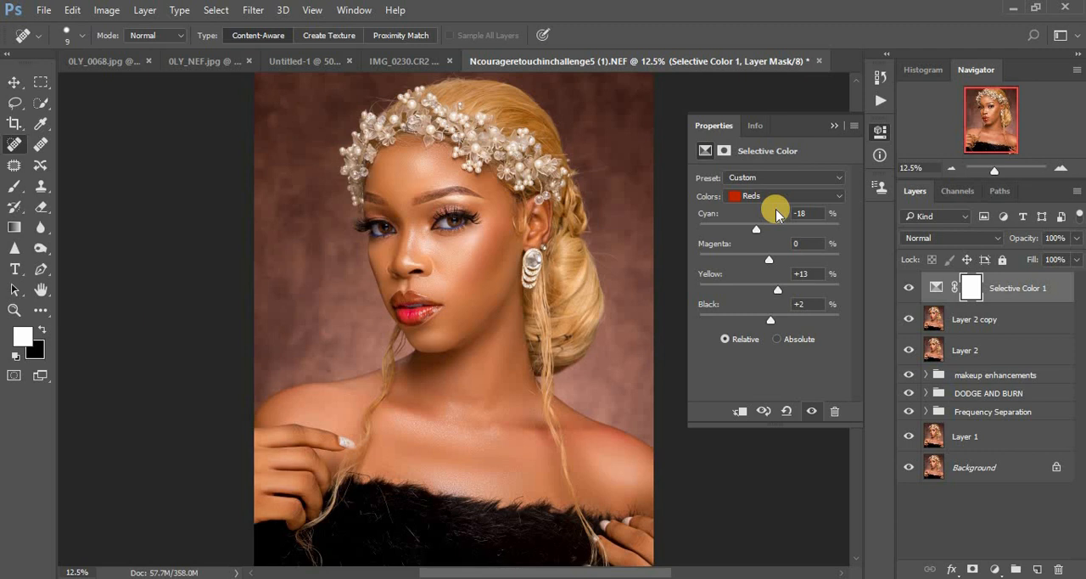
# Step: Set the Yellows in the Selective Color adjustment to Magenta +2 and Yellow -3
pyautogui.click(755, 196)
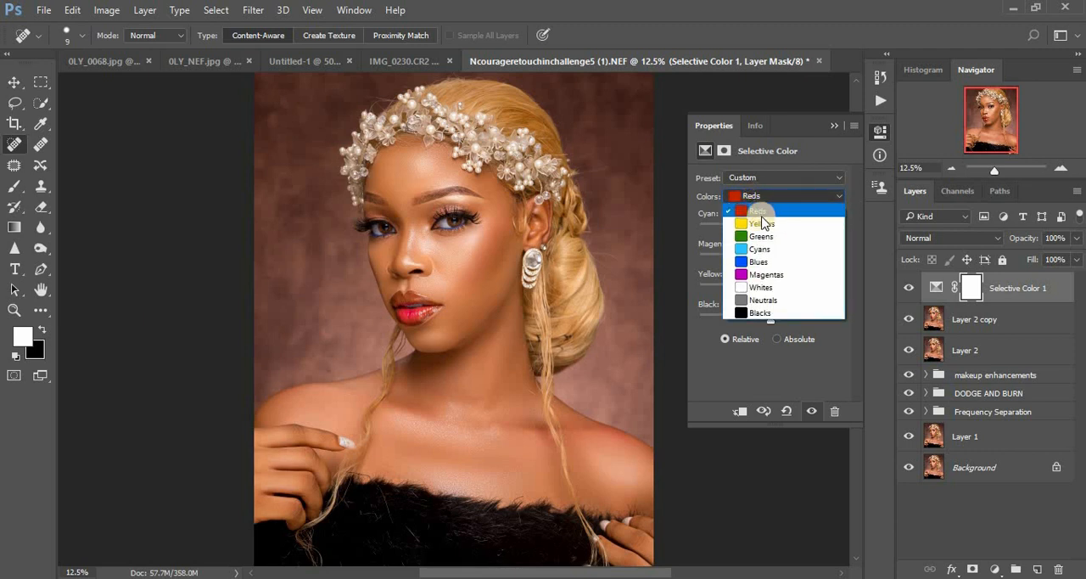
pyautogui.click(763, 223)
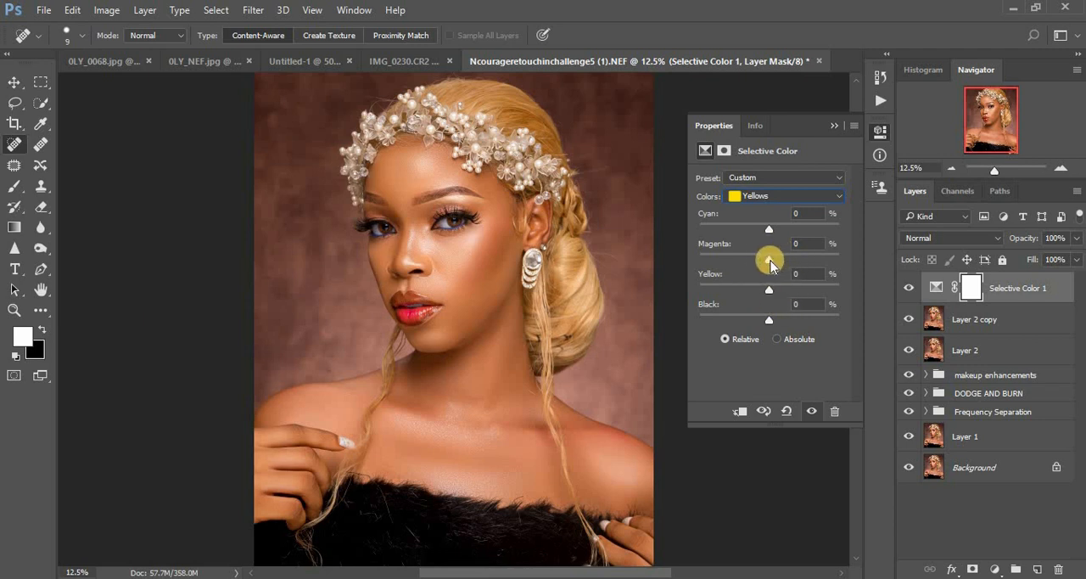
pyautogui.moveTo(770, 261); pyautogui.dragTo(770, 261)
pyautogui.moveTo(771, 261); pyautogui.dragTo(772, 260)
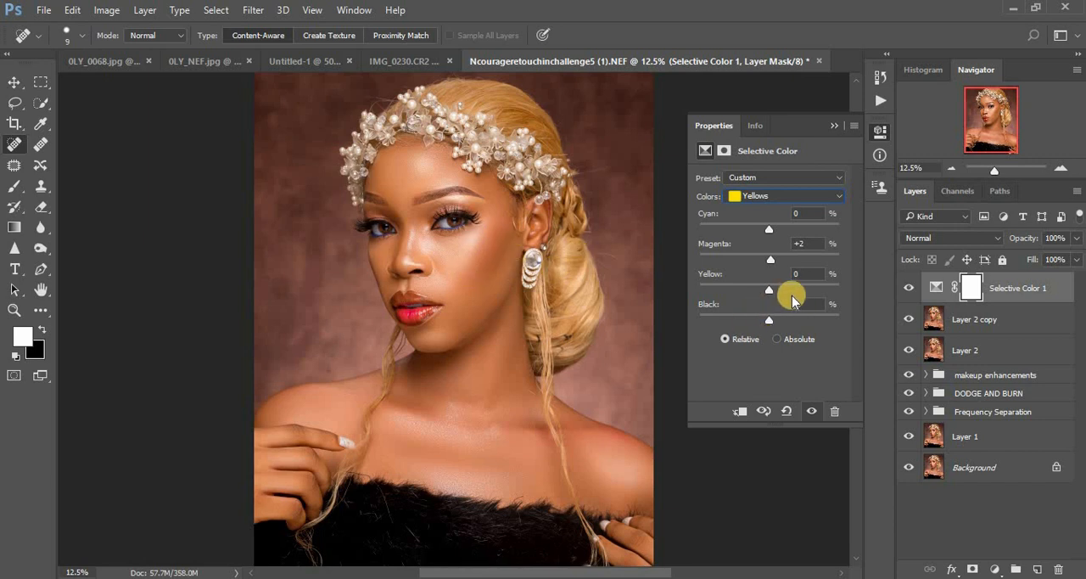
pyautogui.moveTo(770, 295); pyautogui.dragTo(767, 294)
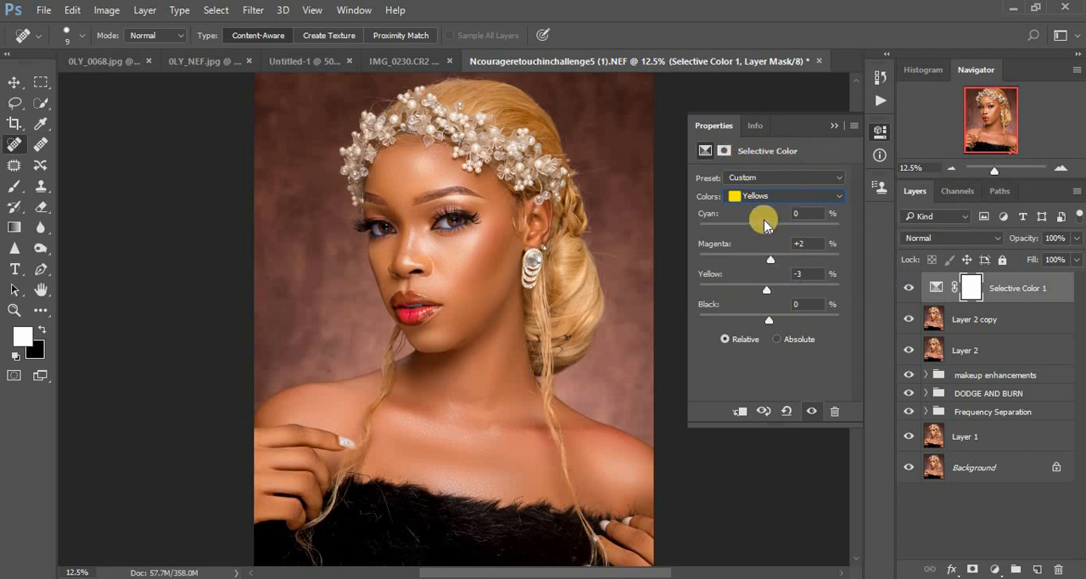
pyautogui.click(834, 126)
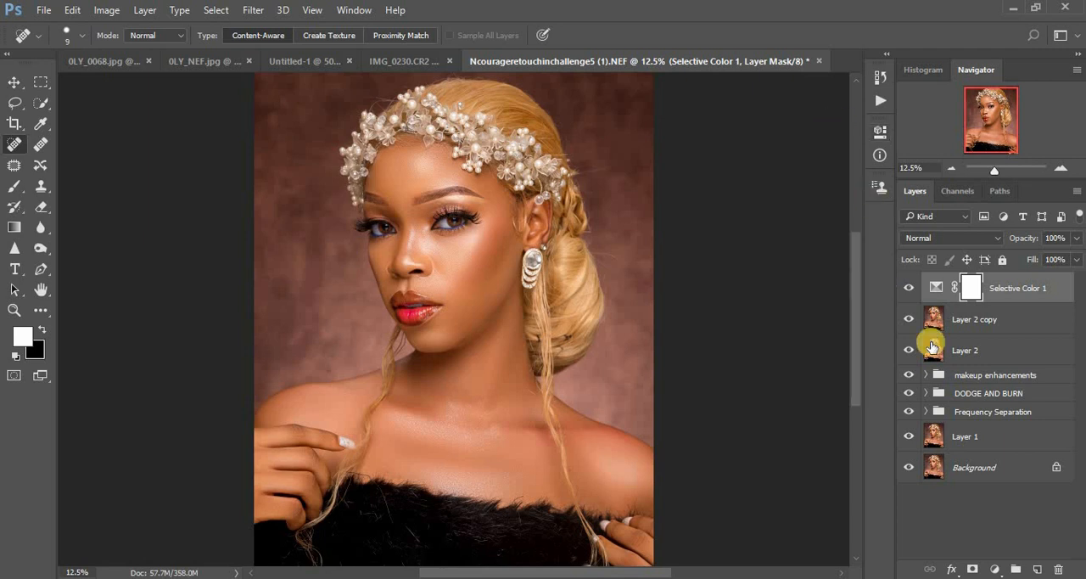
# Step: Add a Color Balance adjustment layer and set its midtones to Cyan–Red -3 and Yellow–Blue -2
pyautogui.click(993, 570)
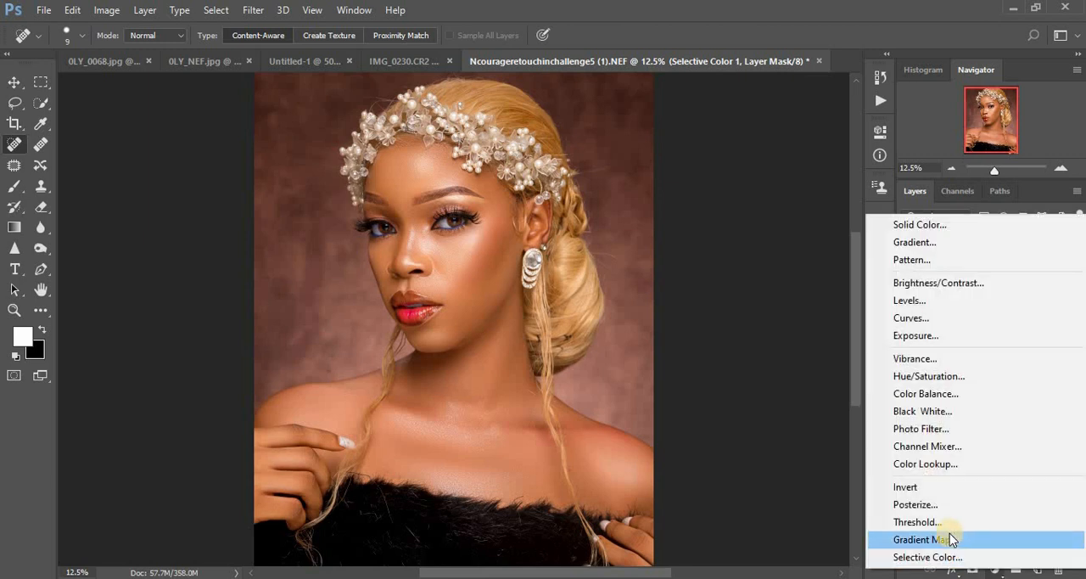
pyautogui.click(923, 395)
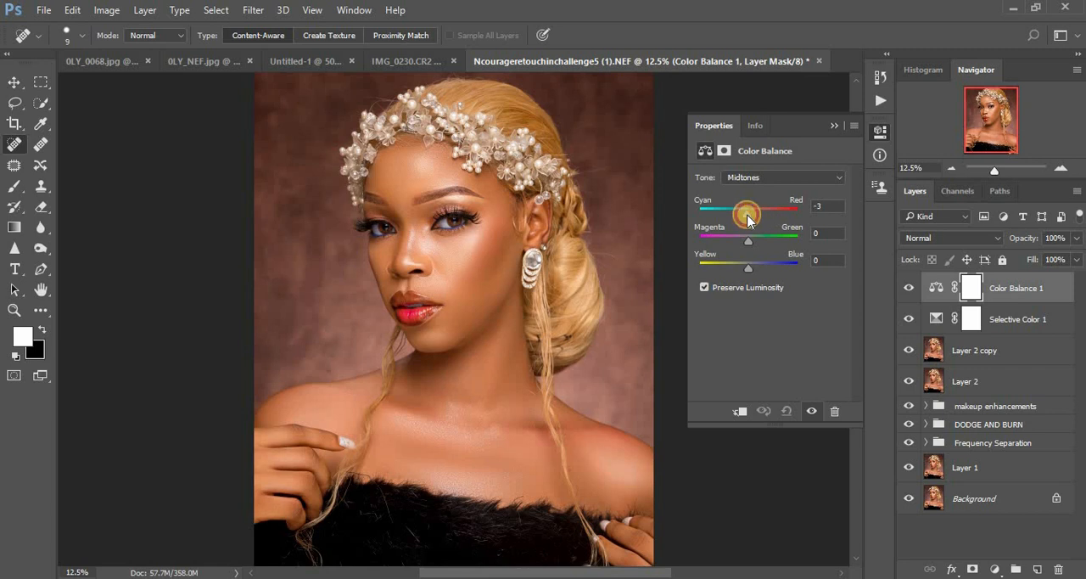
pyautogui.click(748, 219)
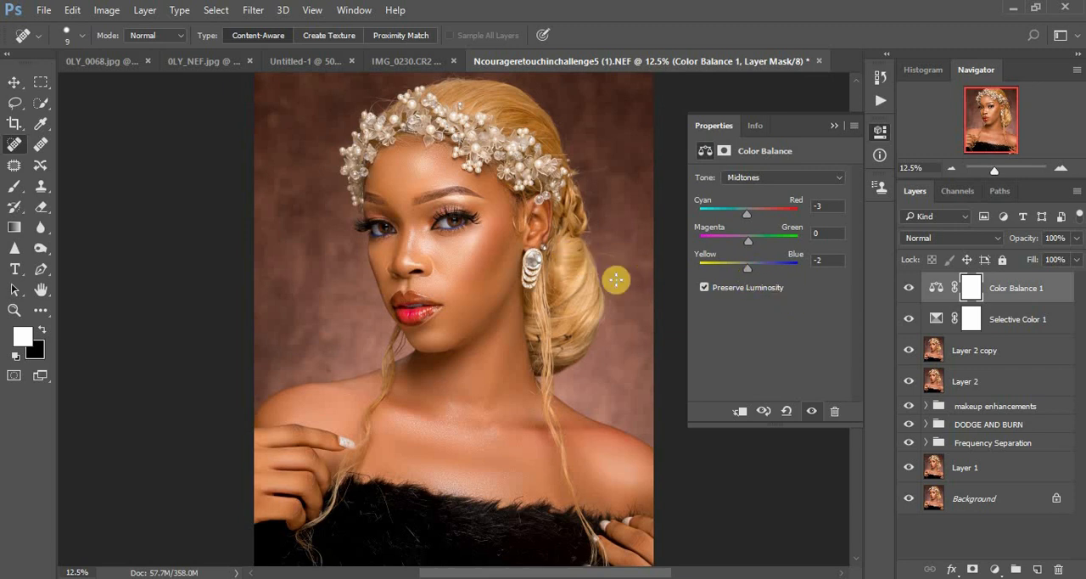
# Step: Set the Color Balance shadows to Magenta–Green 1 and slightly adjust their Yellow–Blue balance
pyautogui.click(750, 180)
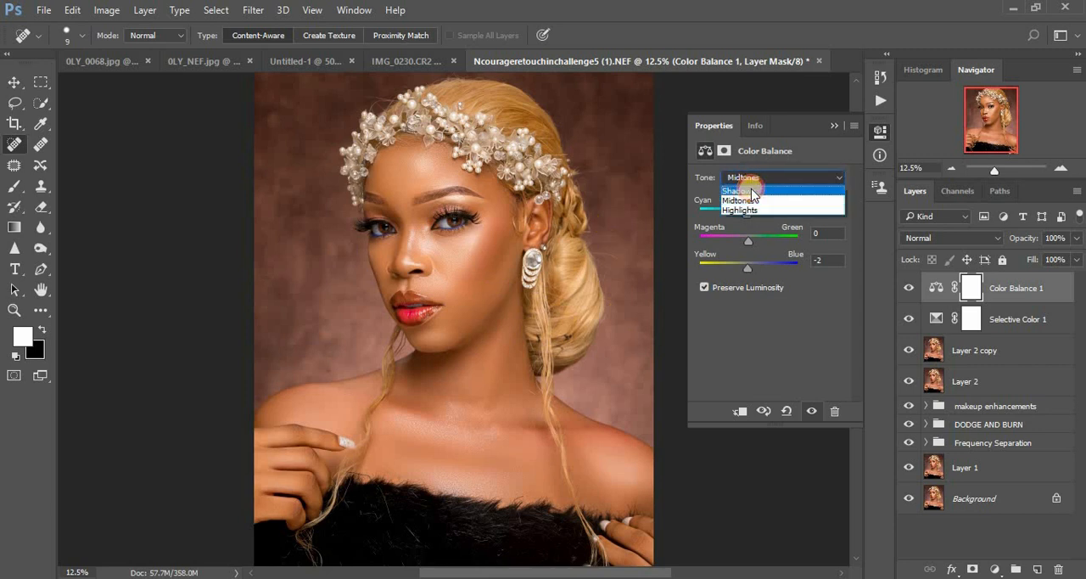
pyautogui.click(752, 190)
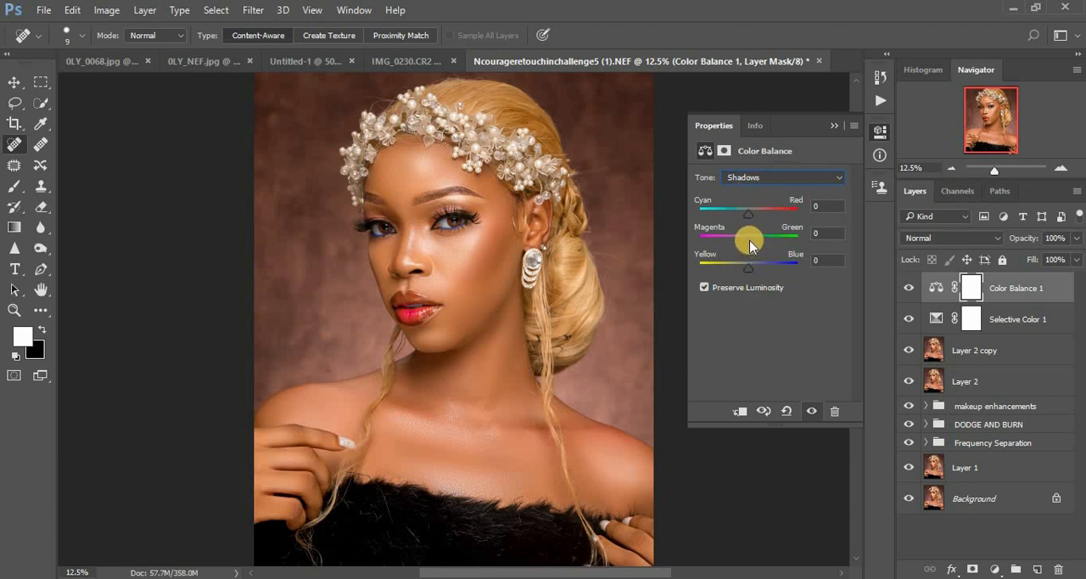
pyautogui.click(750, 240)
pyautogui.moveTo(750, 241); pyautogui.dragTo(748, 241)
pyautogui.click(814, 231)
pyautogui.write('1')
pyautogui.moveTo(752, 271); pyautogui.dragTo(750, 274)
pyautogui.click(834, 127)
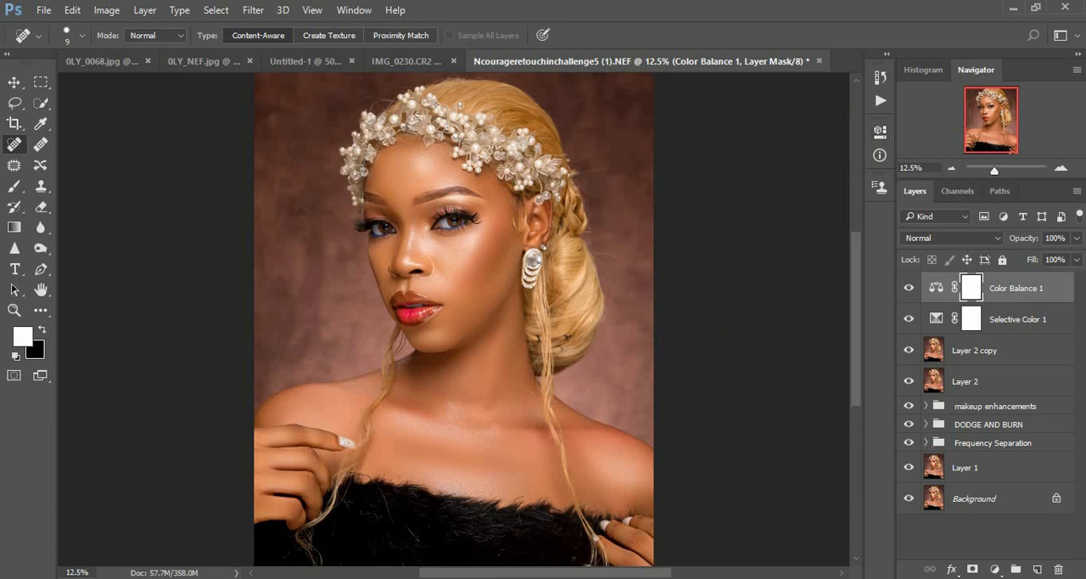
# Step: Add a Gradient Map adjustment layer above Color Balance 1 using the Gold 1 gradient preset
pyautogui.click(996, 570)
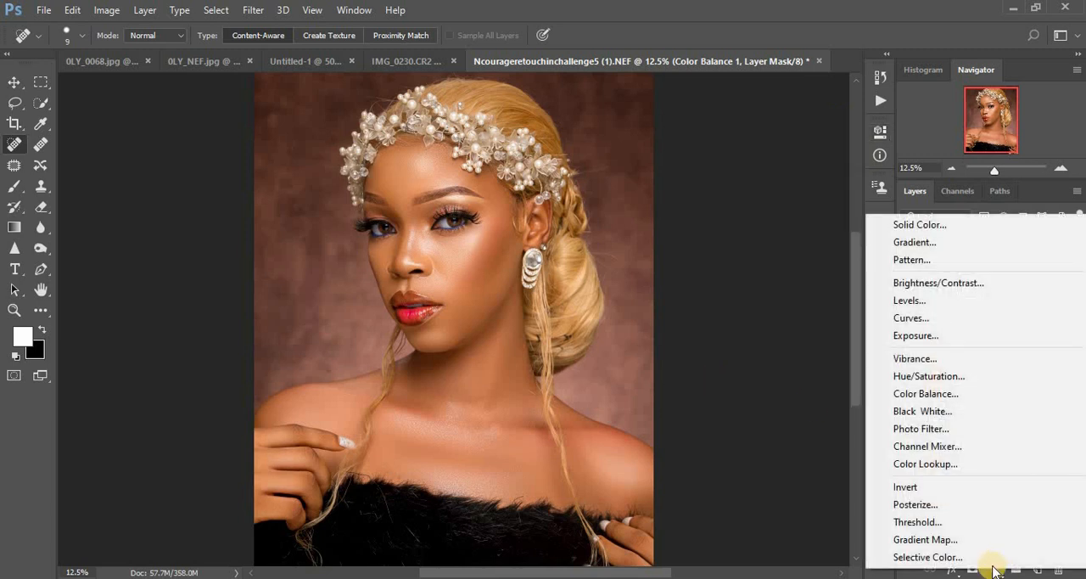
pyautogui.click(957, 541)
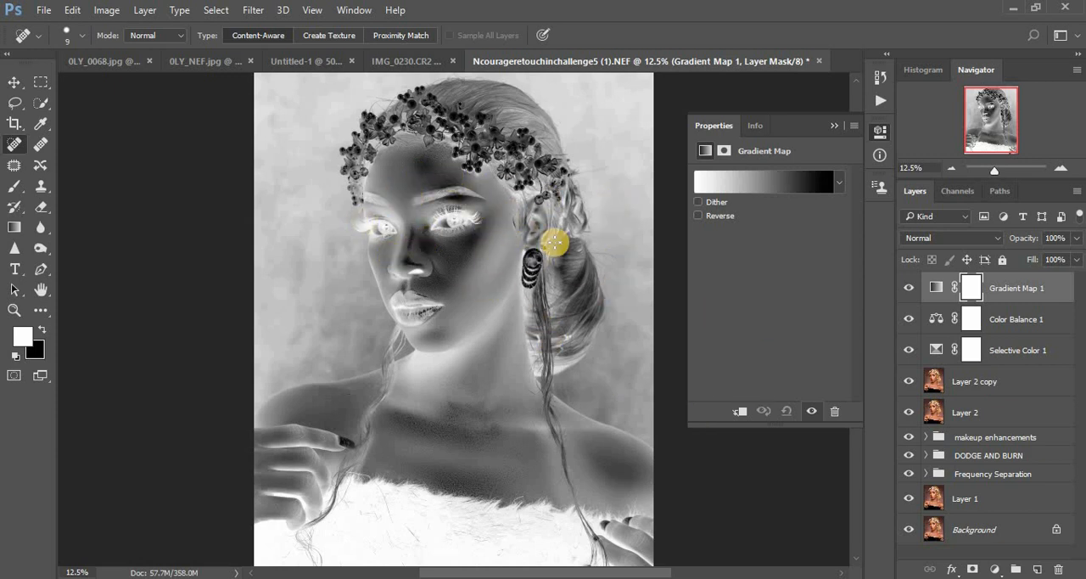
pyautogui.click(728, 181)
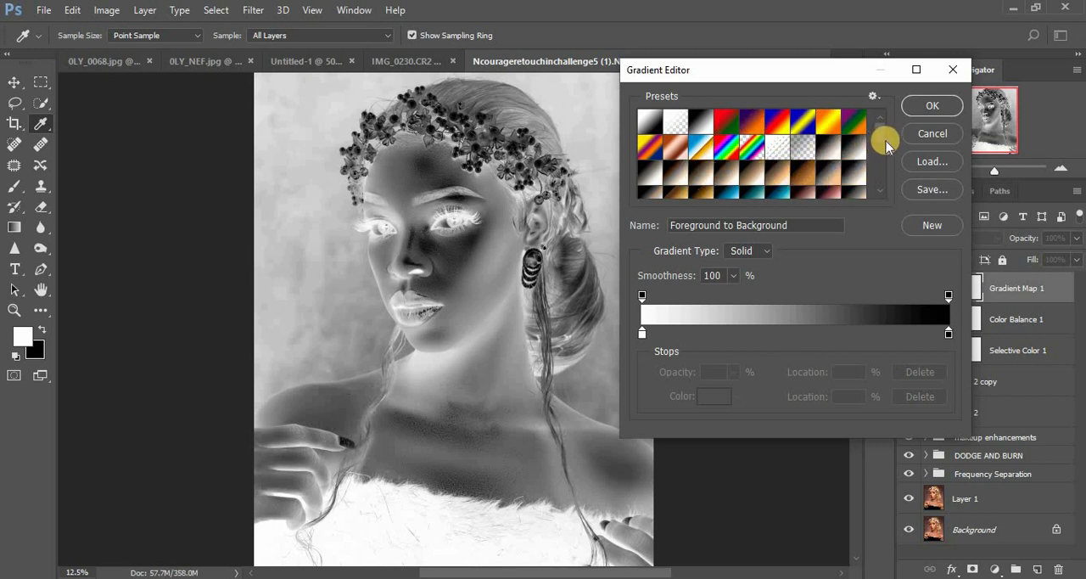
pyautogui.moveTo(879, 134); pyautogui.dragTo(881, 139)
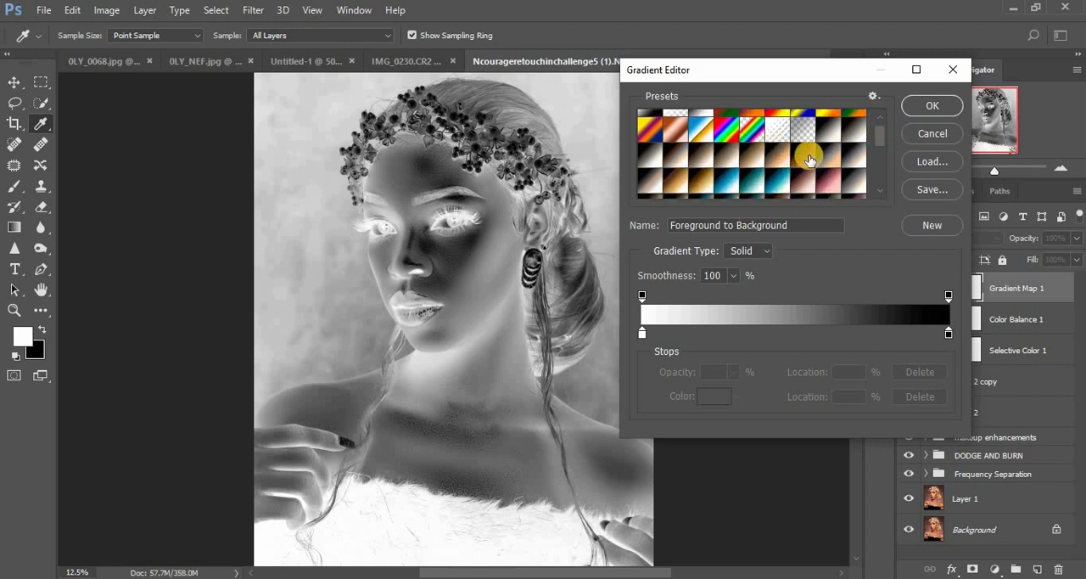
pyautogui.click(872, 97)
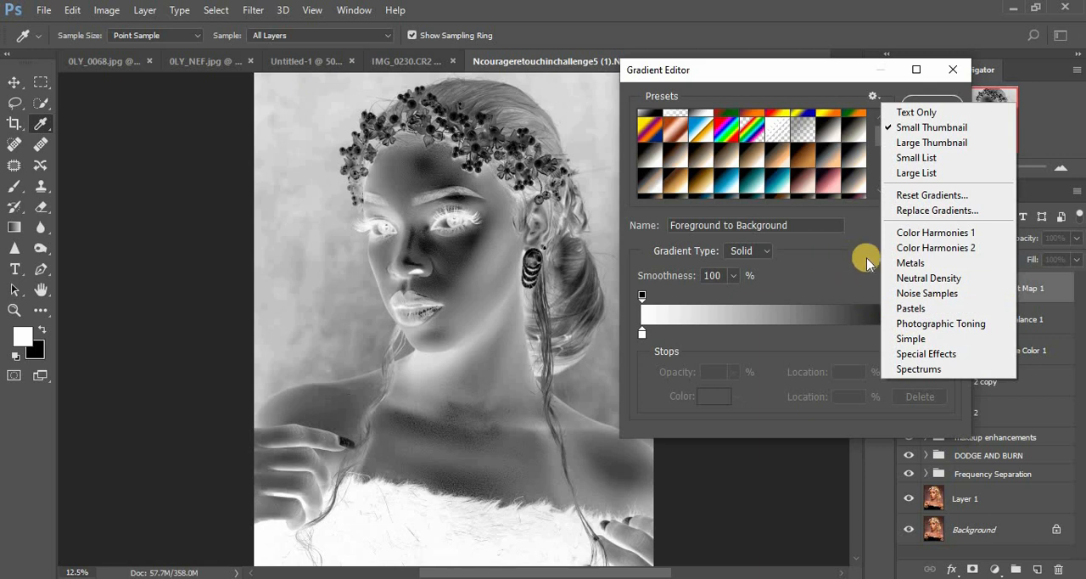
pyautogui.click(837, 252)
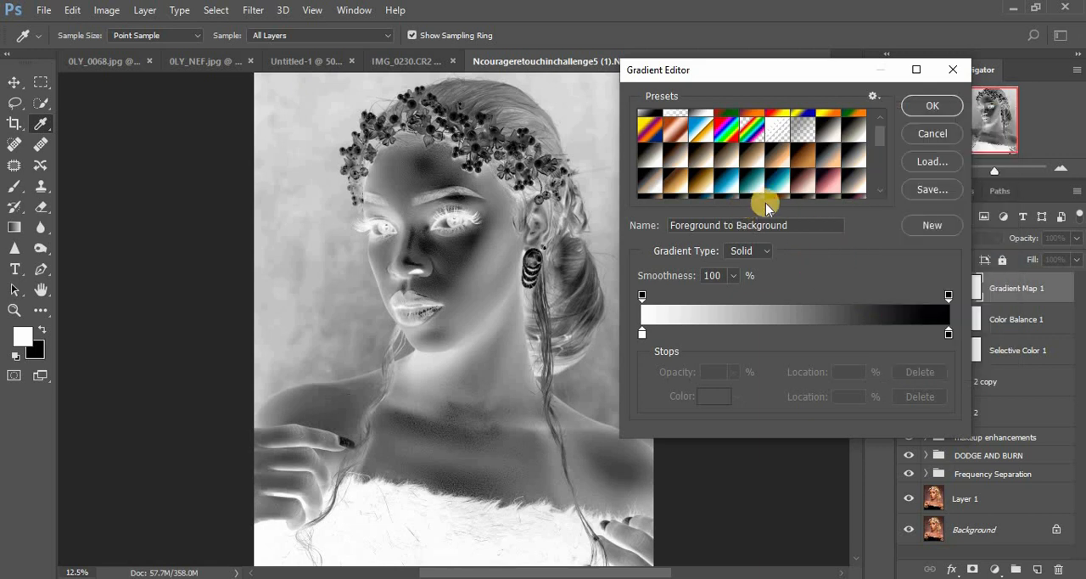
pyautogui.click(682, 182)
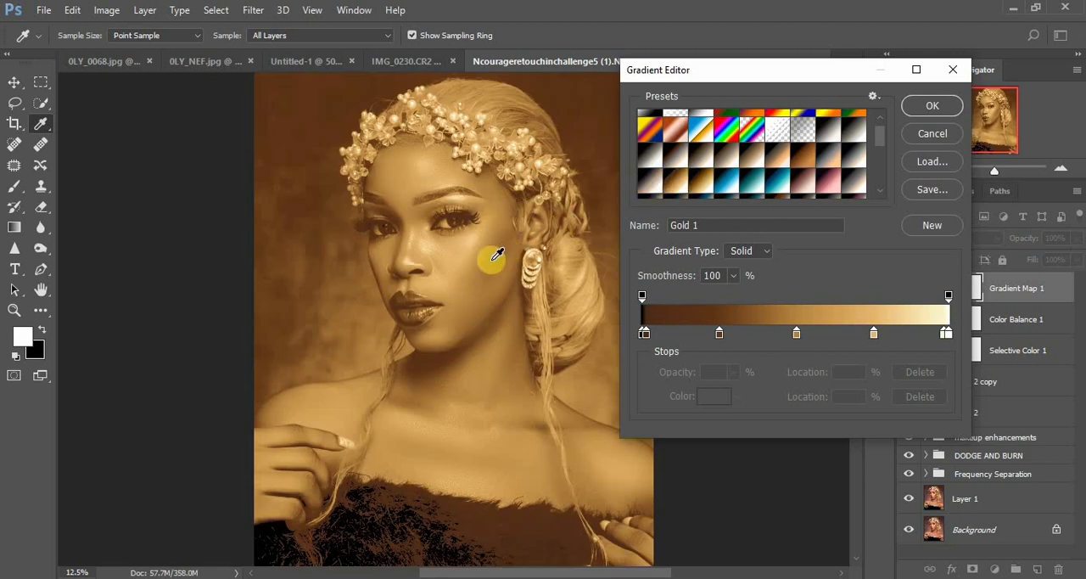
pyautogui.click(925, 107)
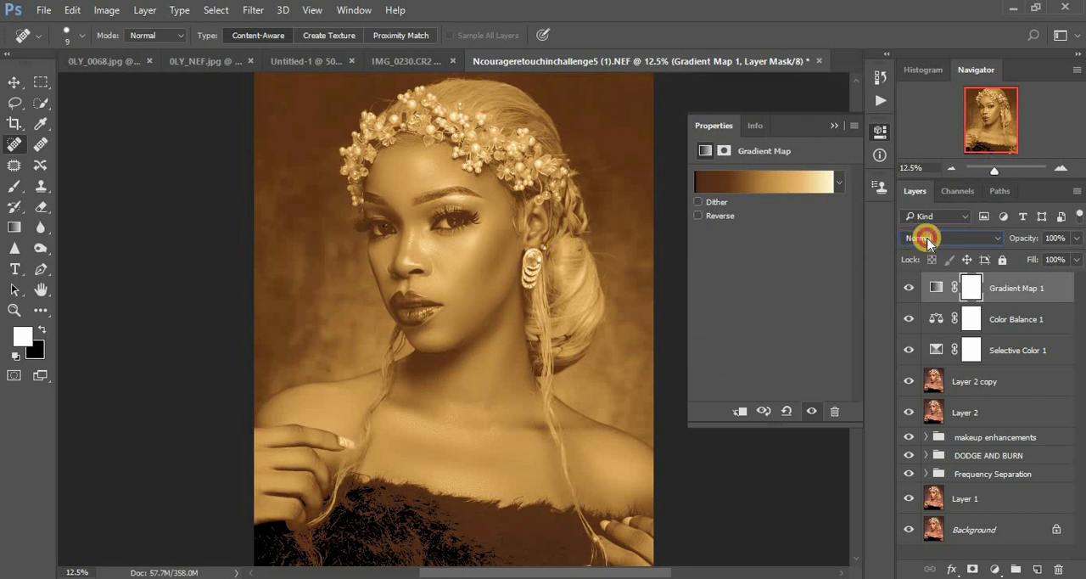
# Step: Set the Gradient Map layer's blend mode to Multiply and its opacity to 8%
pyautogui.click(927, 241)
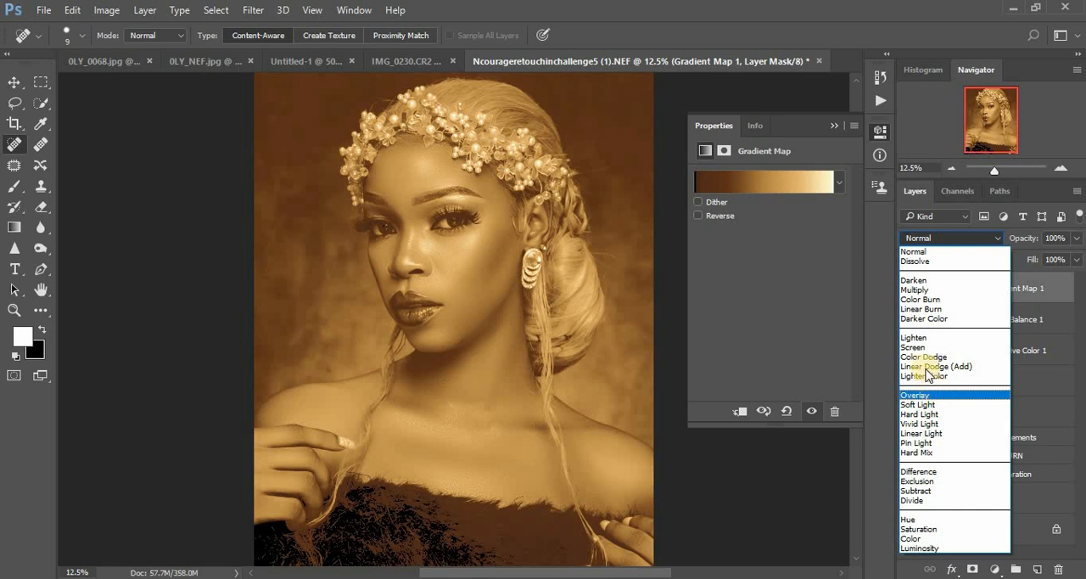
pyautogui.click(915, 289)
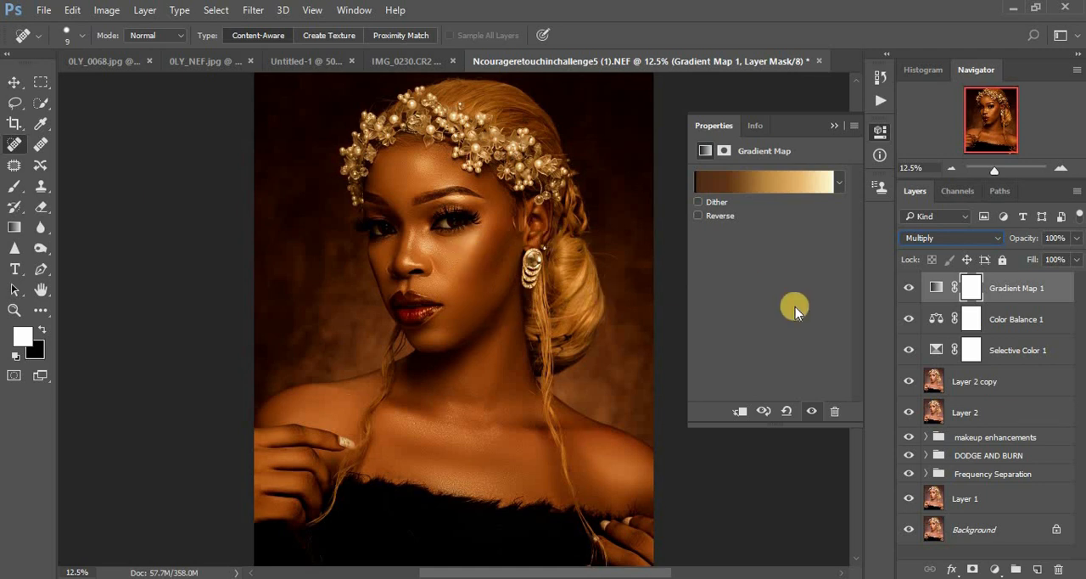
pyautogui.click(832, 129)
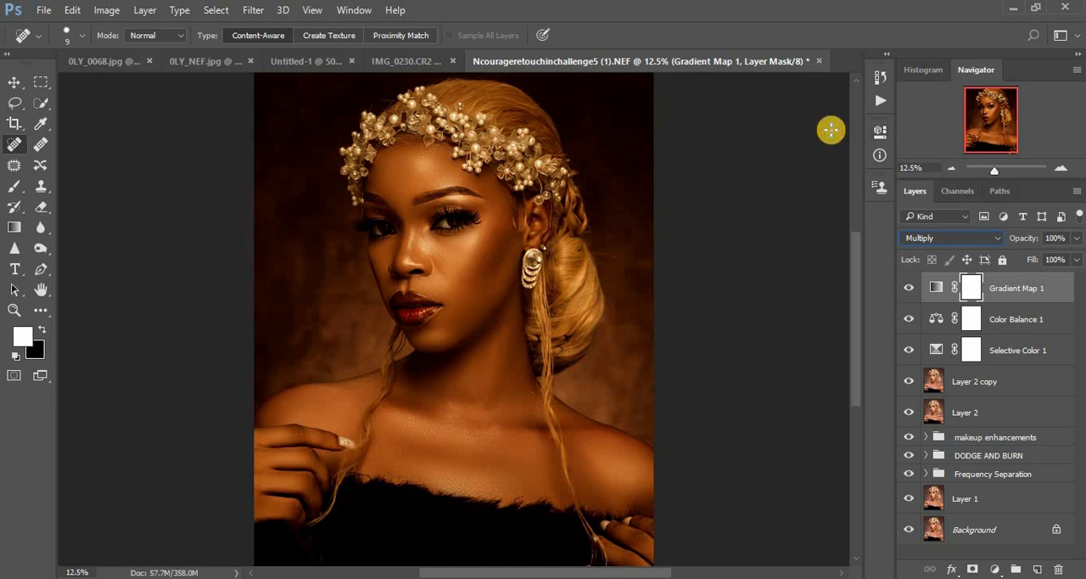
pyautogui.moveTo(1077, 239); pyautogui.dragTo(1007, 262)
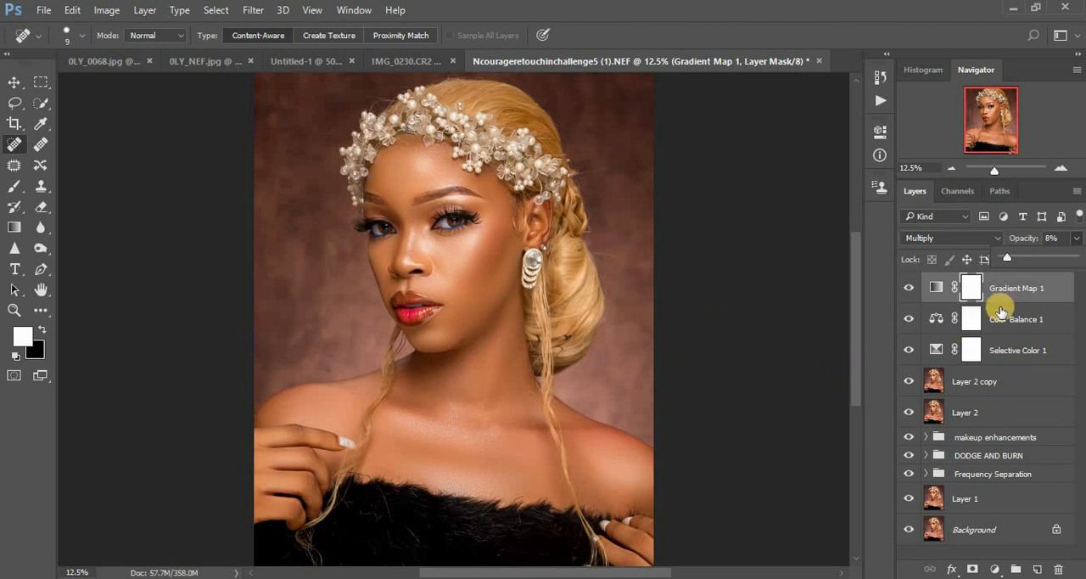
pyautogui.click(770, 274)
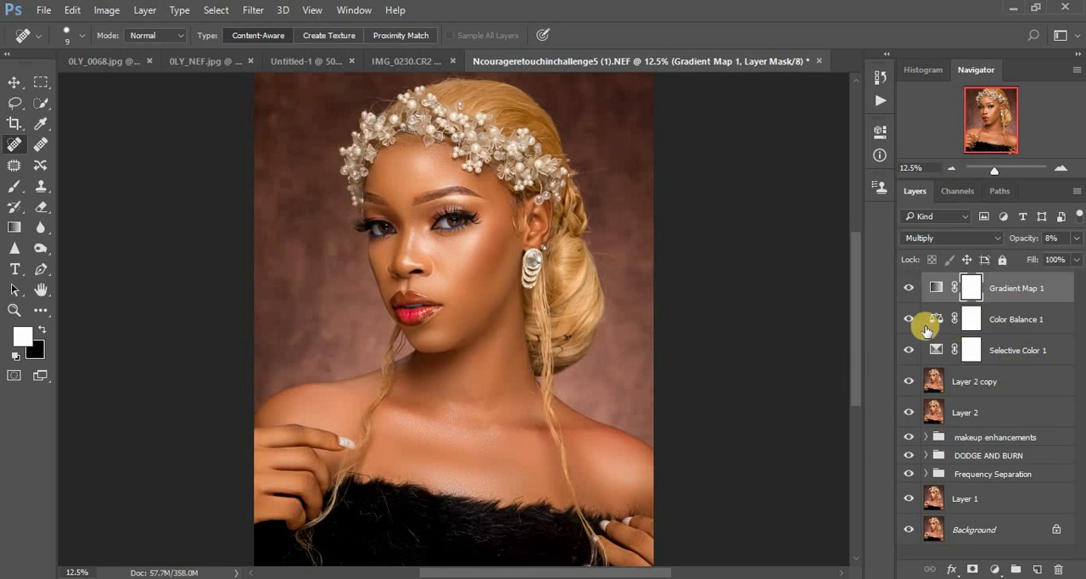
# Step: Group the Gradient Map, Color Balance and Selective Color layers and name the group "color grading"
pyautogui.keyDown('shift'); pyautogui.click(1028, 354); pyautogui.keyUp('shift')
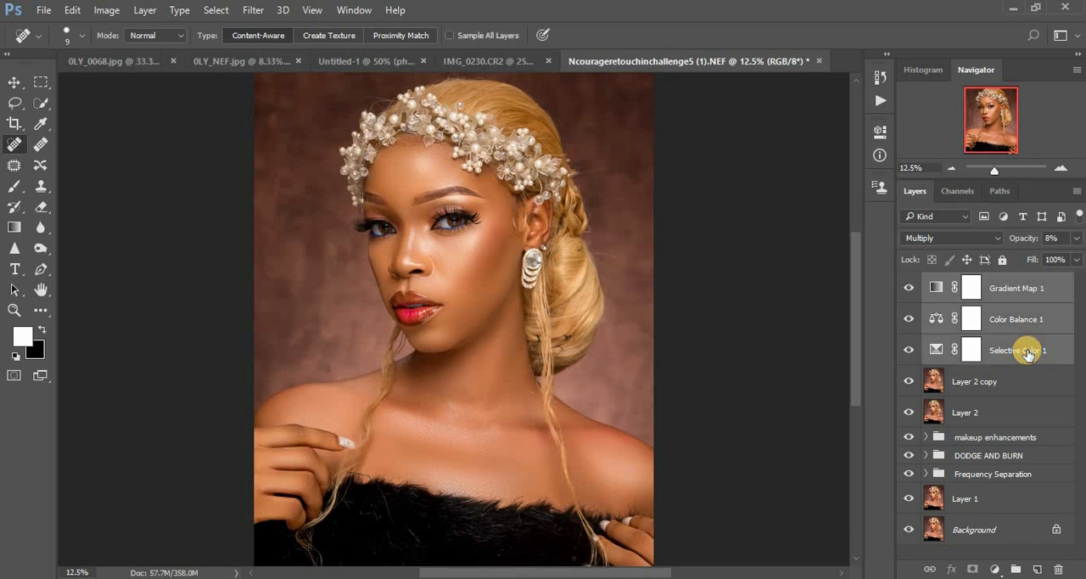
pyautogui.hotkey('ctrl', 'g')
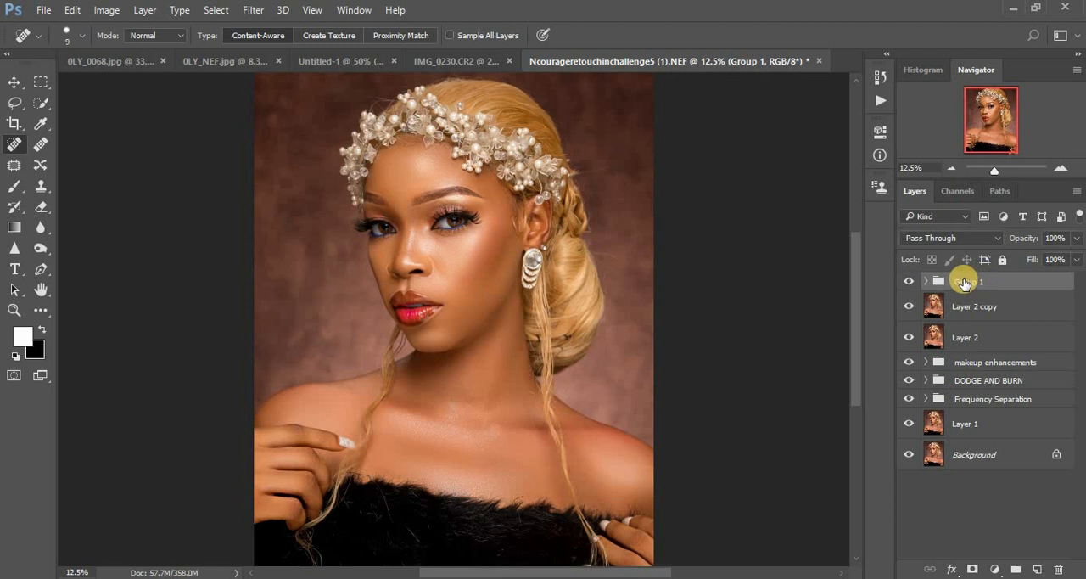
pyautogui.doubleClick(968, 281)
pyautogui.press('Return')
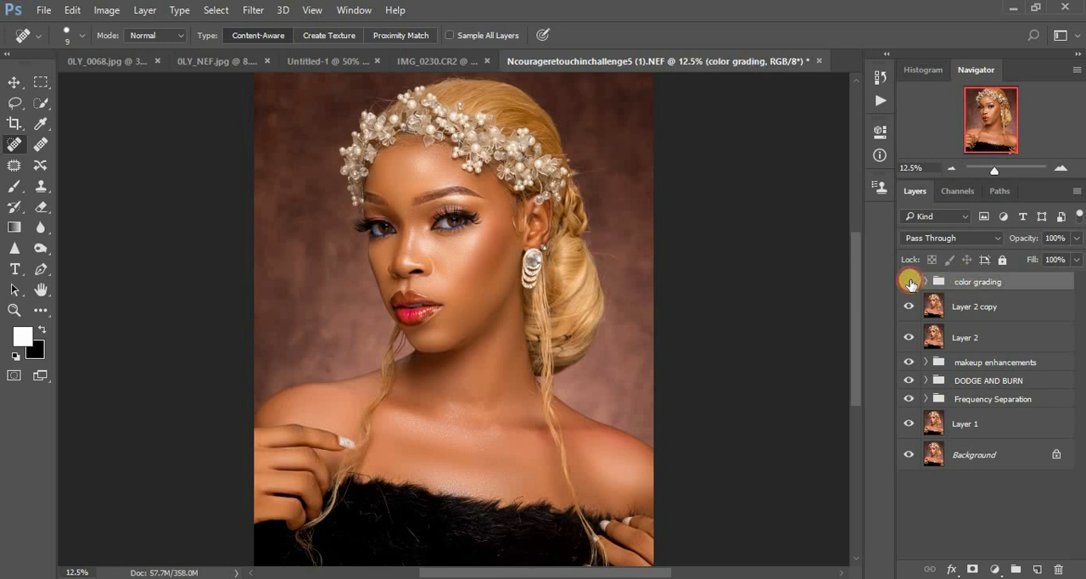
# Step: Toggle the color grading group's visibility to compare the portrait with and without the grade
pyautogui.click(908, 282)
pyautogui.click(910, 282)
pyautogui.click(909, 283)
pyautogui.click(910, 283)
pyautogui.click(909, 283)
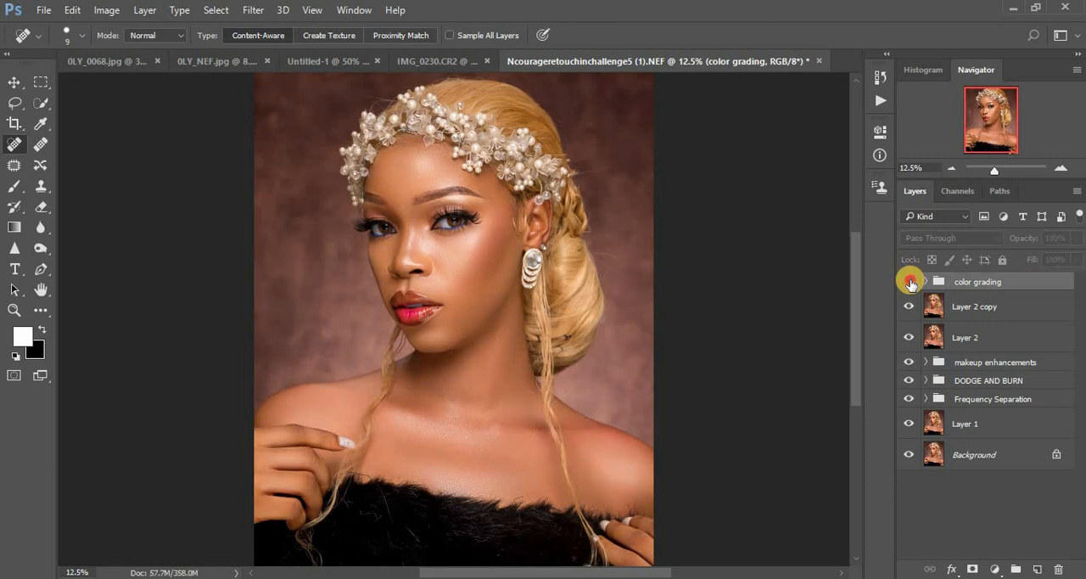
pyautogui.click(909, 283)
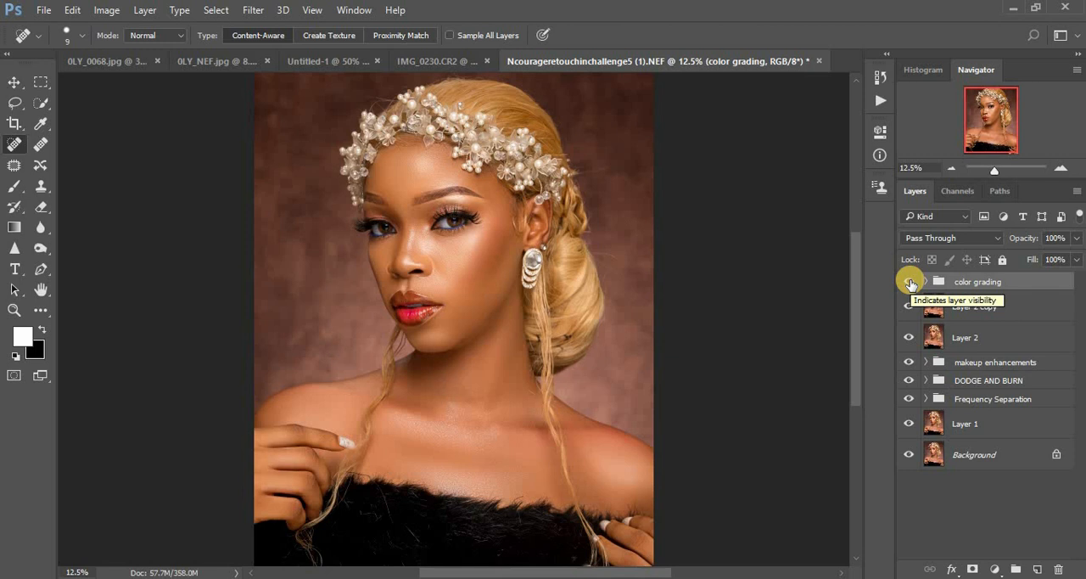
pyautogui.click(909, 282)
pyautogui.click(910, 282)
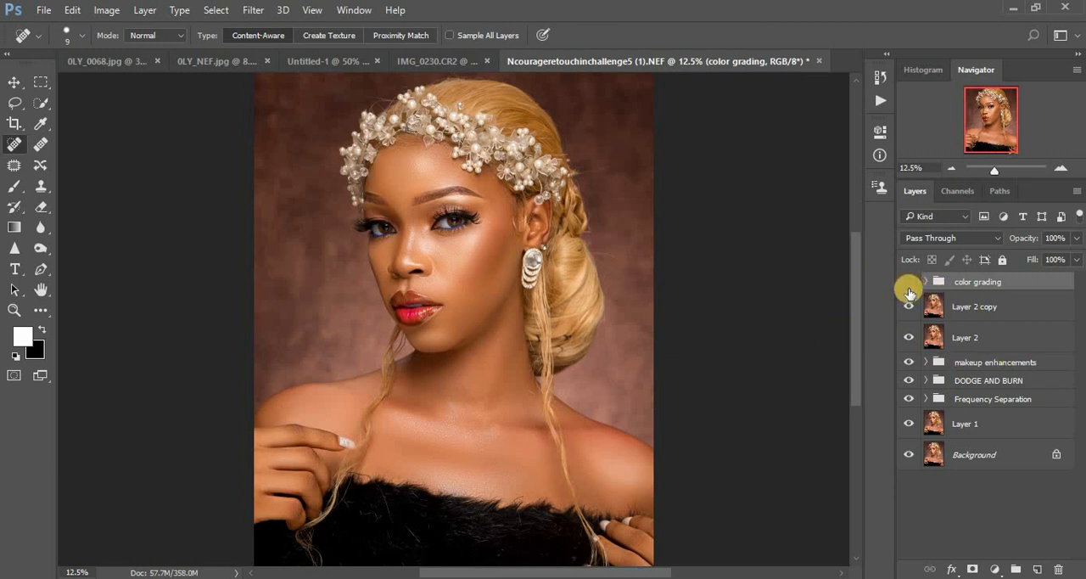
# Step: Hide the layers and groups above Layer 1, and restore Frequency Separation, DODGE AND BURN and makeup enhancements one by one to review each stage
pyautogui.moveTo(910, 291)
pyautogui.mouseDown()
pyautogui.moveTo(906, 422)
pyautogui.moveTo(904, 394)
pyautogui.moveTo(907, 404)
pyautogui.mouseUp()
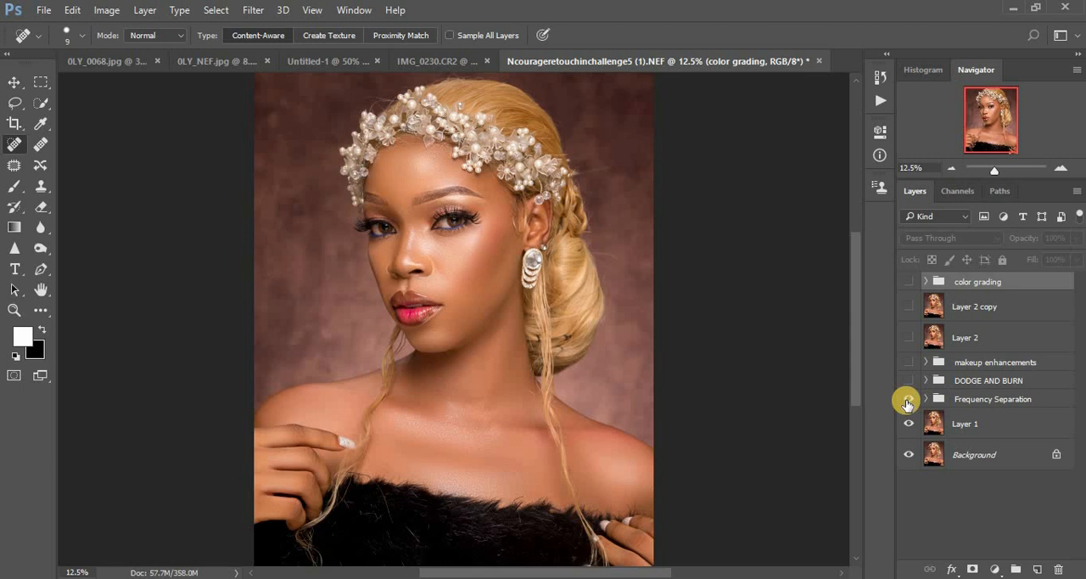
pyautogui.click(907, 403)
pyautogui.click(907, 403)
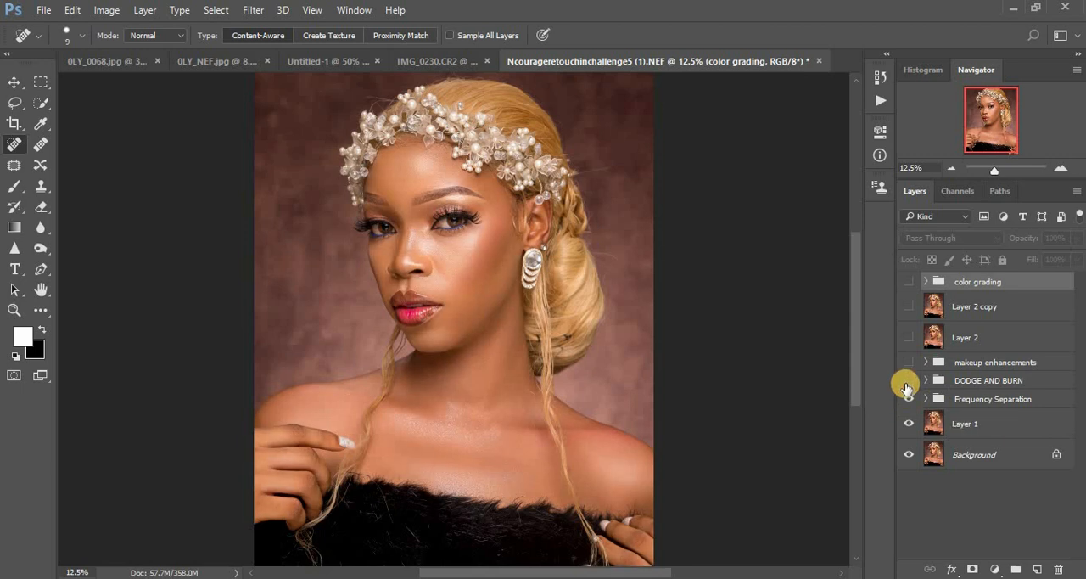
pyautogui.click(907, 382)
pyautogui.click(907, 365)
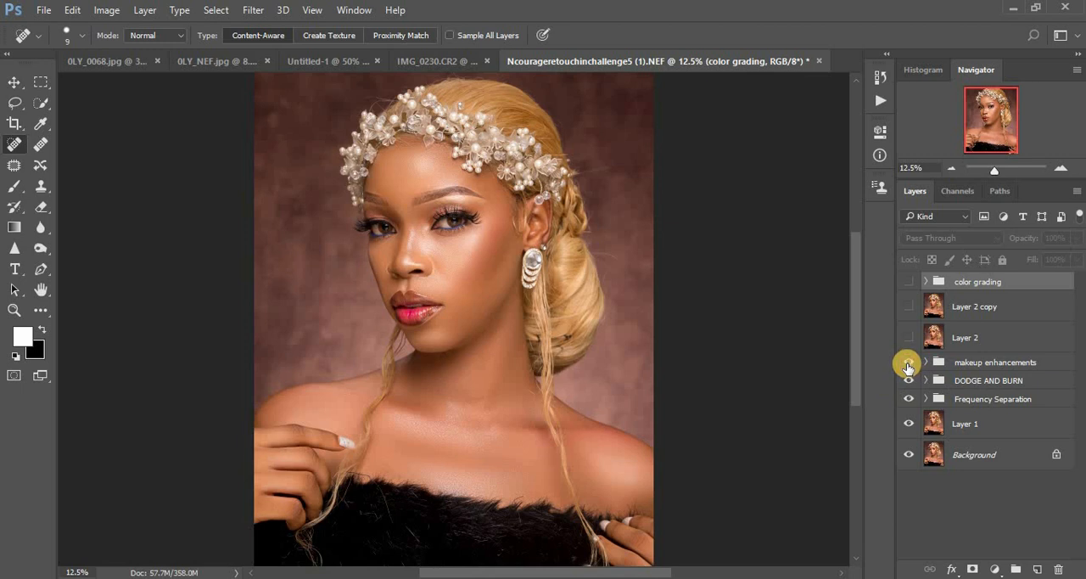
# Step: Compare the portrait with and without the makeup enhancements group, and show Layer 2 and Layer 2 copy again
pyautogui.click(908, 366)
pyautogui.click(908, 366)
pyautogui.click(908, 365)
pyautogui.click(908, 365)
pyautogui.click(907, 366)
pyautogui.click(907, 366)
pyautogui.click(908, 366)
pyautogui.click(908, 366)
pyautogui.click(907, 341)
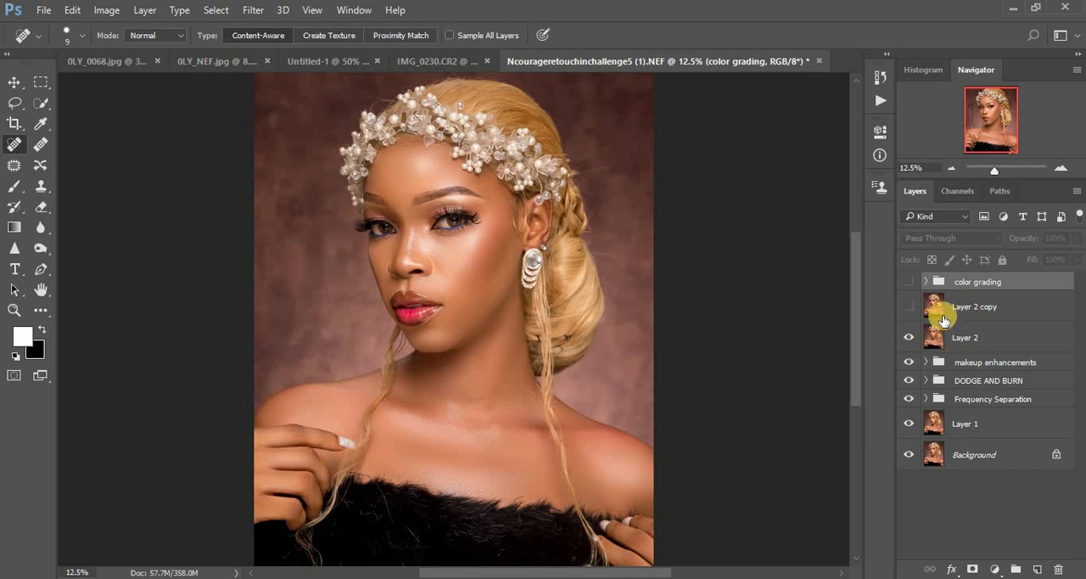
pyautogui.click(909, 306)
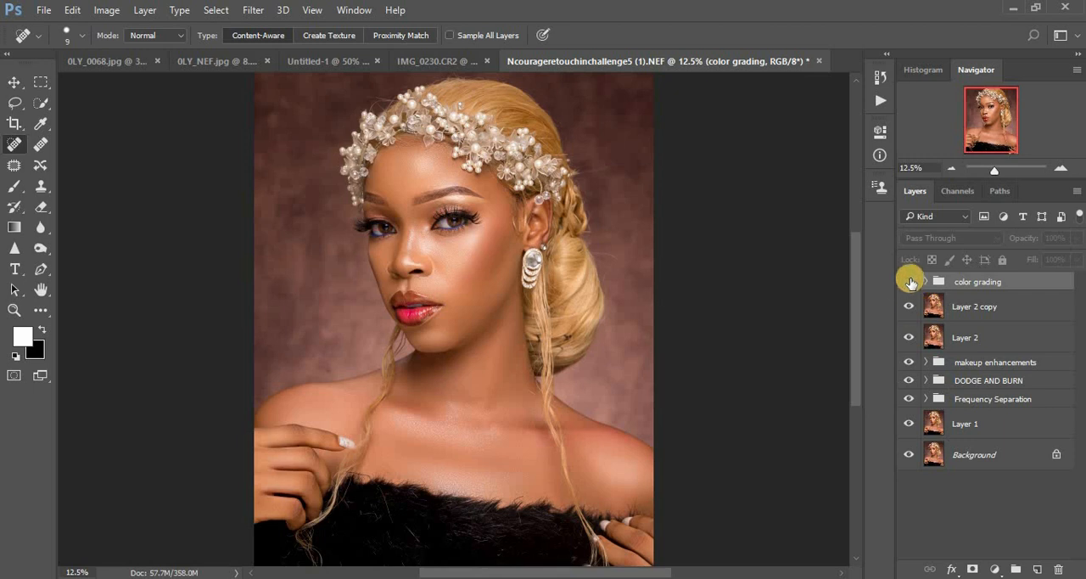
# Step: Show the color grading group again, switching it on and off to compare the final before and after
pyautogui.click(908, 282)
pyautogui.click(909, 282)
pyautogui.click(908, 281)
pyautogui.click(909, 282)
pyautogui.click(909, 282)
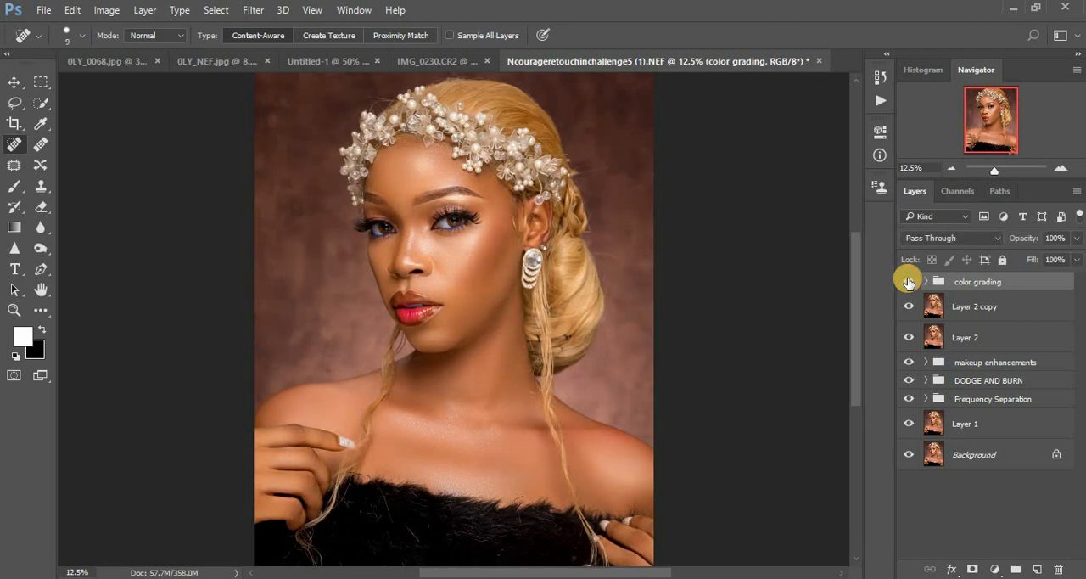
pyautogui.click(908, 281)
pyautogui.click(909, 282)
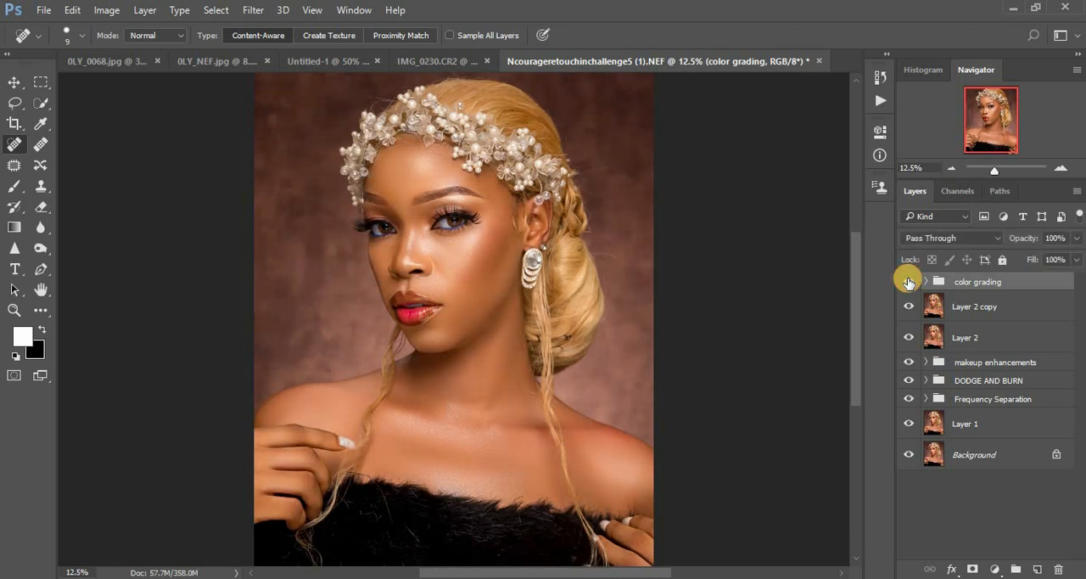